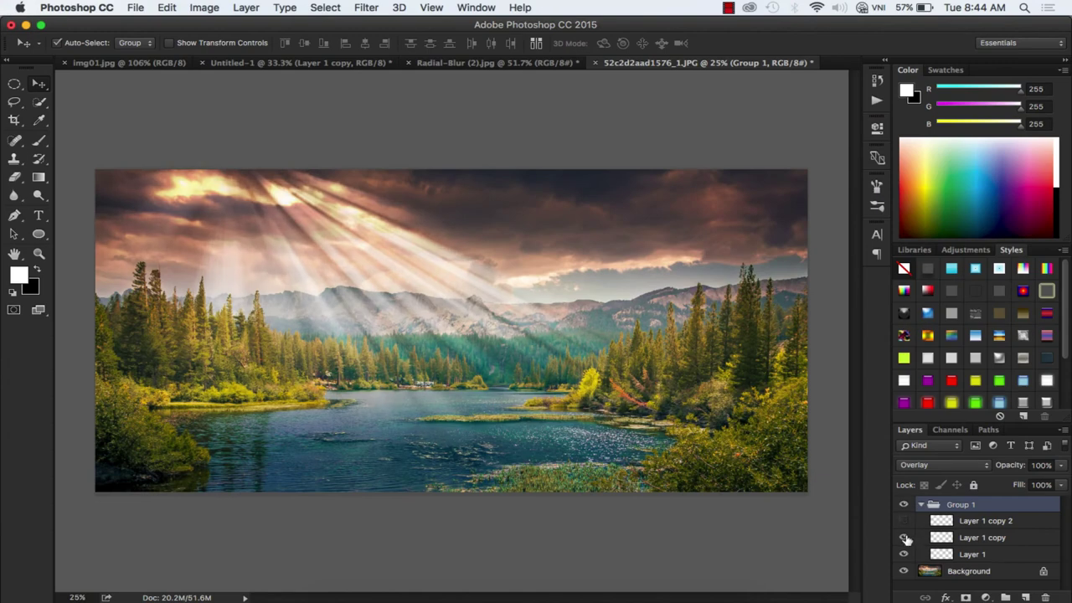
Hide the Layer 1 copy ray layer in Group 1.
{"action": "left_click", "coordinate": [903, 537]}
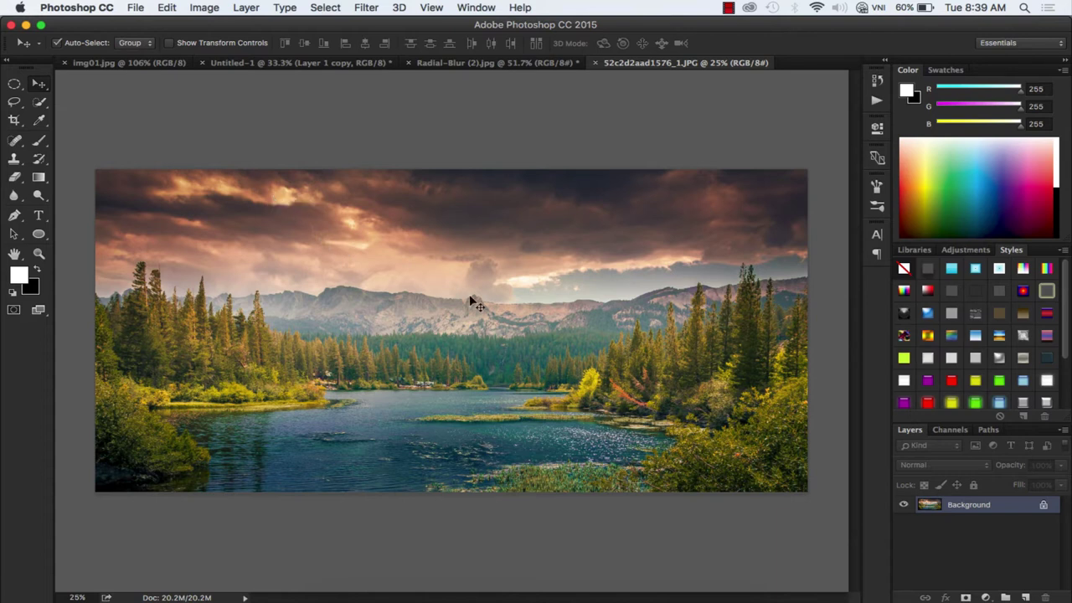
Add a new empty layer and select the size 32 textured brush preset.
{"action": "key", "text": "ctrl+shift+alt+n"}
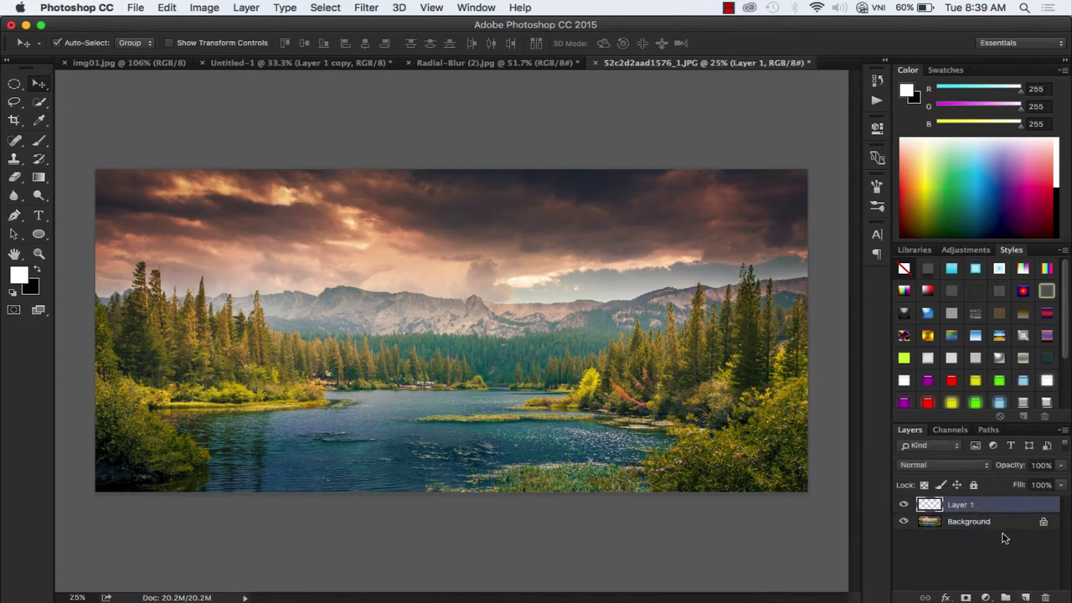
{"action": "left_click", "coordinate": [39, 140]}
{"action": "left_click", "coordinate": [89, 138]}
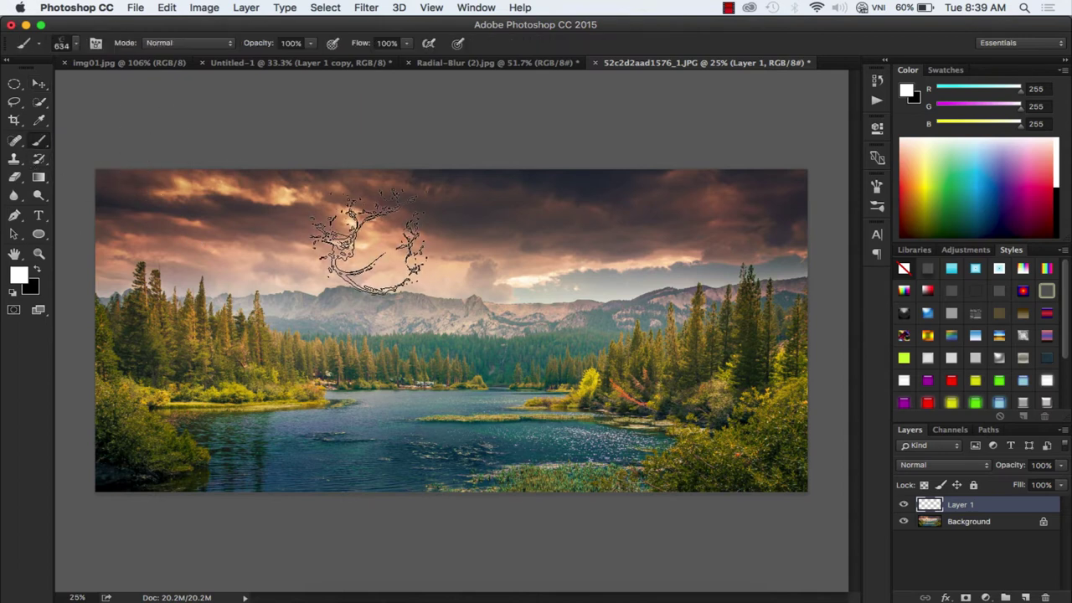
{"action": "right_click", "coordinate": [412, 268]}
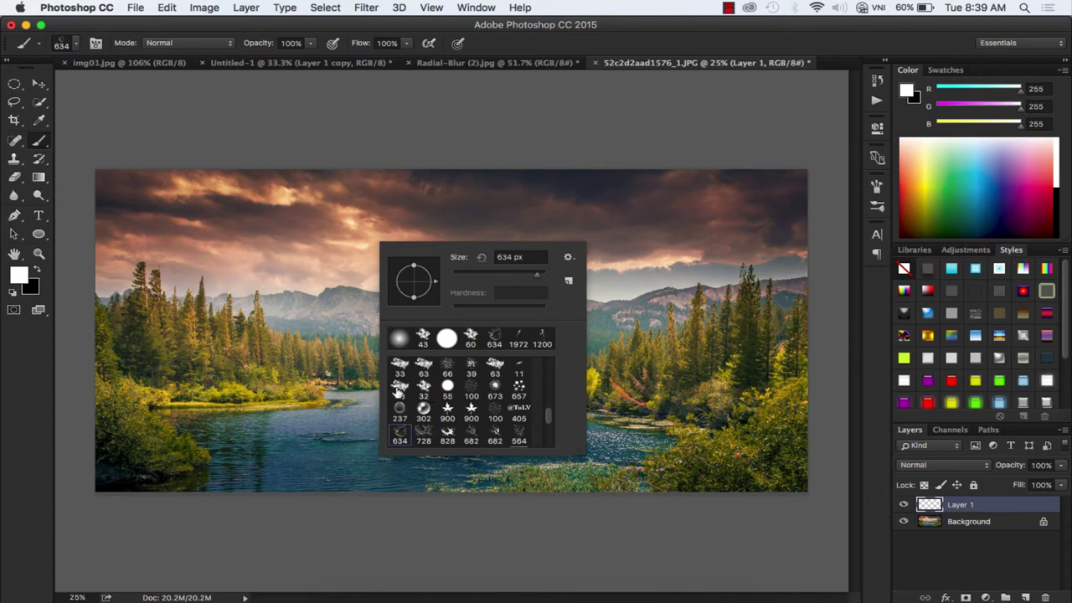
{"action": "left_click", "coordinate": [424, 388]}
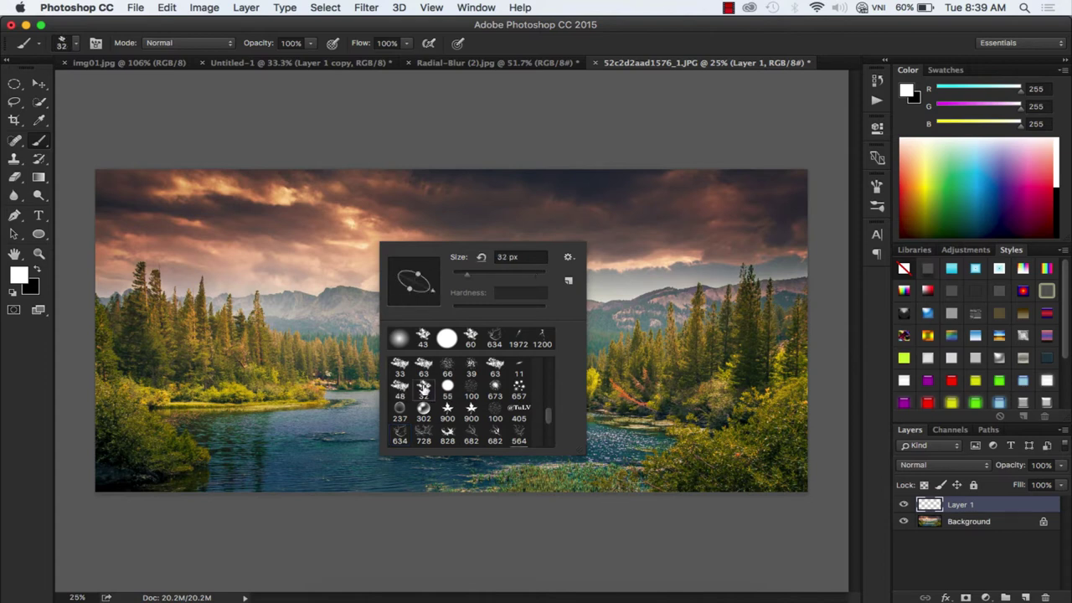
Enlarge the brush to 59 px, keeping Normal blend mode and current opacity.
{"action": "right_click", "coordinate": [273, 194]}
{"action": "left_click_drag", "start_coordinate": [371, 228], "coordinate": [393, 232]}
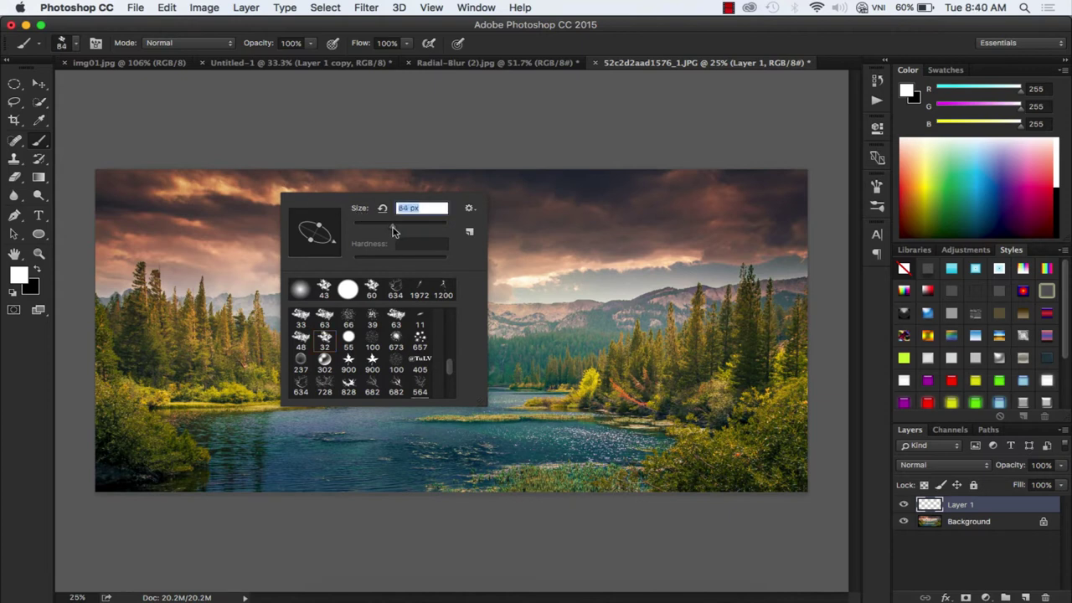
{"action": "left_click", "coordinate": [289, 43]}
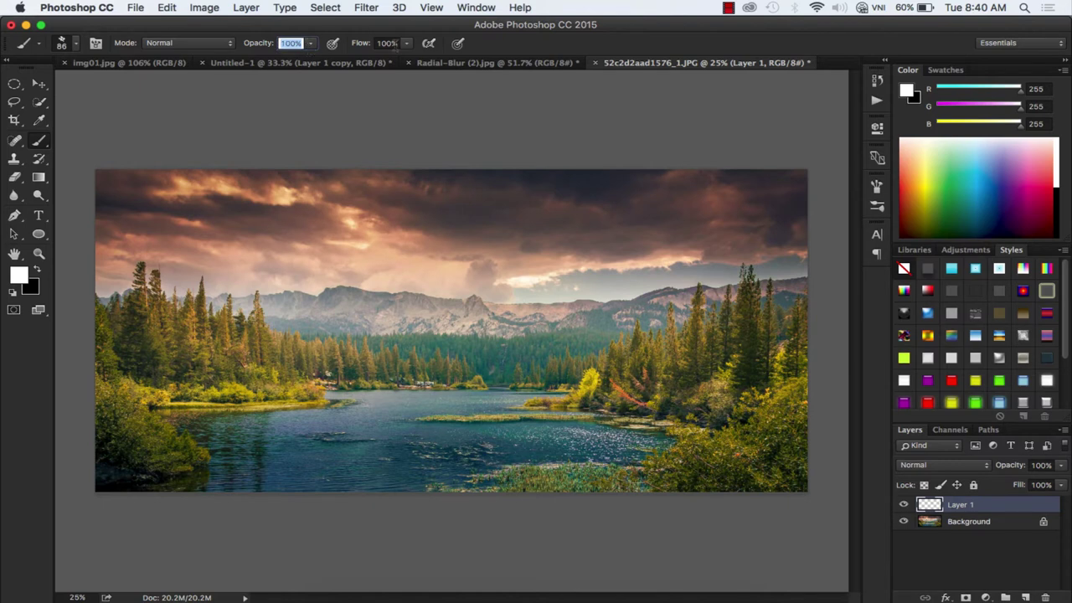
{"action": "left_click", "coordinate": [224, 46]}
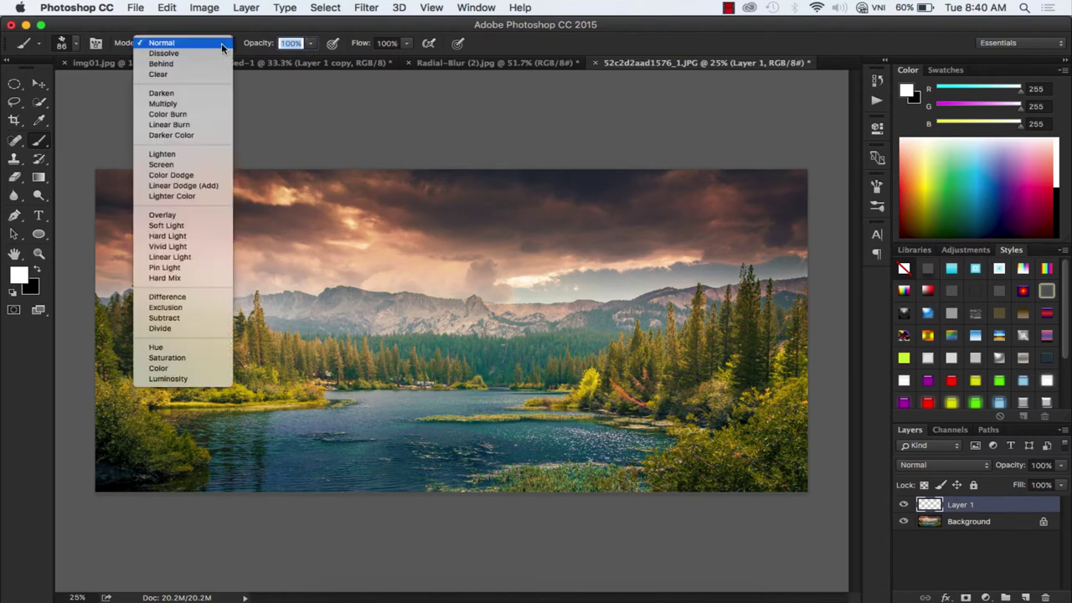
{"action": "left_click", "coordinate": [166, 45]}
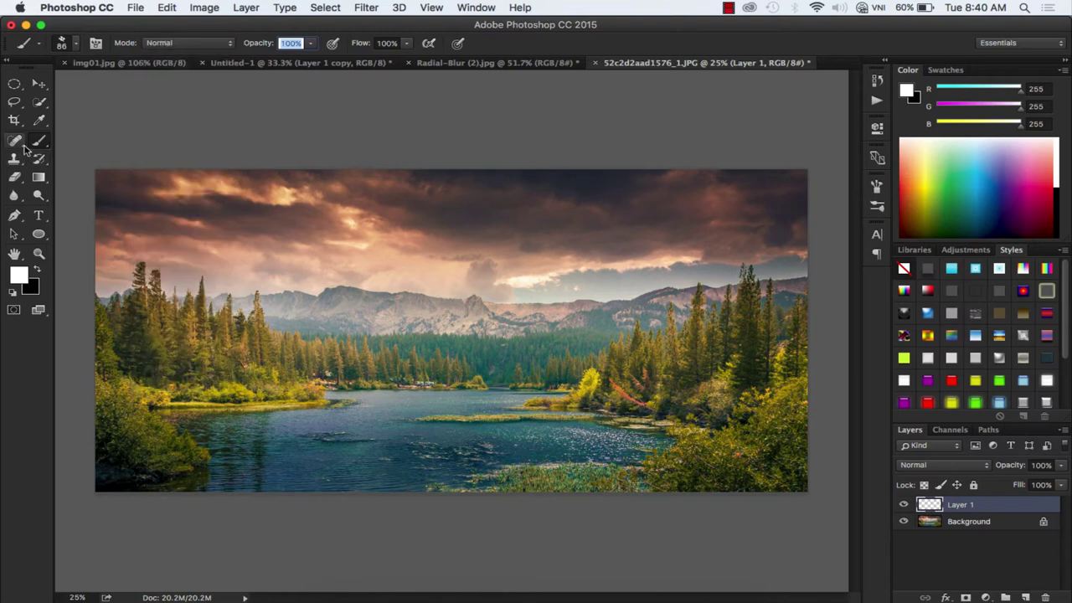
Reset colours with white as the painting colour and enlarge the brush to 153 px.
{"action": "left_click", "coordinate": [12, 291]}
{"action": "left_click", "coordinate": [36, 269]}
{"action": "right_click", "coordinate": [283, 193]}
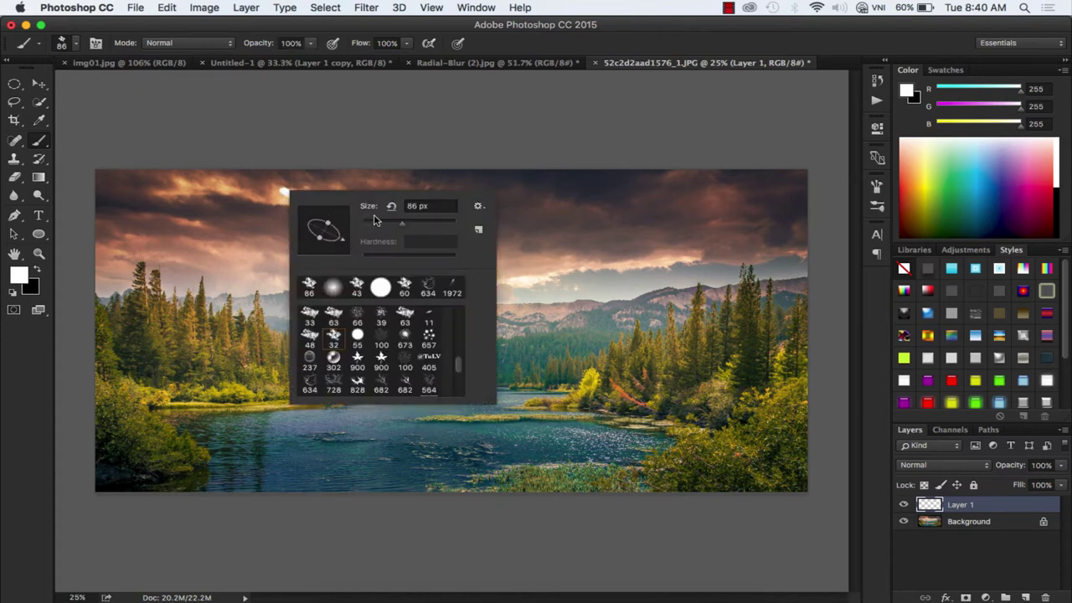
{"action": "left_click_drag", "start_coordinate": [403, 223], "coordinate": [424, 225]}
Paint white dabs across the upper sky and move them toward the sky centre.
{"action": "left_click", "coordinate": [276, 199]}
{"action": "mouse_move", "coordinate": [274, 198]}
{"action": "left_mouse_down"}
{"action": "mouse_move", "coordinate": [277, 187]}
{"action": "mouse_move", "coordinate": [272, 198]}
{"action": "mouse_move", "coordinate": [184, 182]}
{"action": "left_mouse_up"}
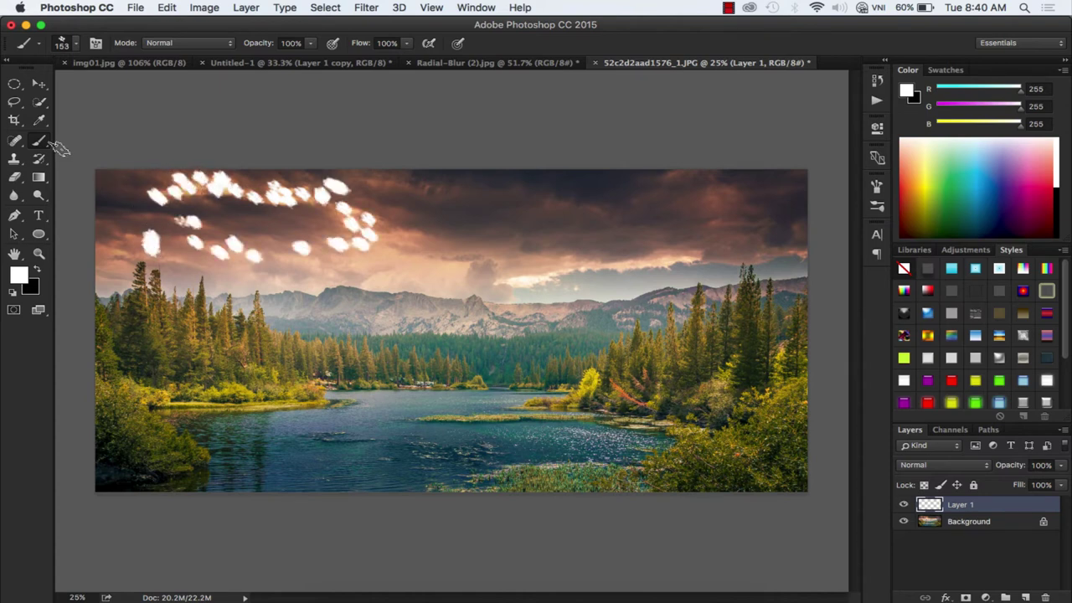
{"action": "key", "text": "v"}
{"action": "mouse_move", "coordinate": [337, 203]}
{"action": "left_mouse_down"}
{"action": "mouse_move", "coordinate": [536, 217]}
{"action": "mouse_move", "coordinate": [567, 193]}
{"action": "left_mouse_up"}
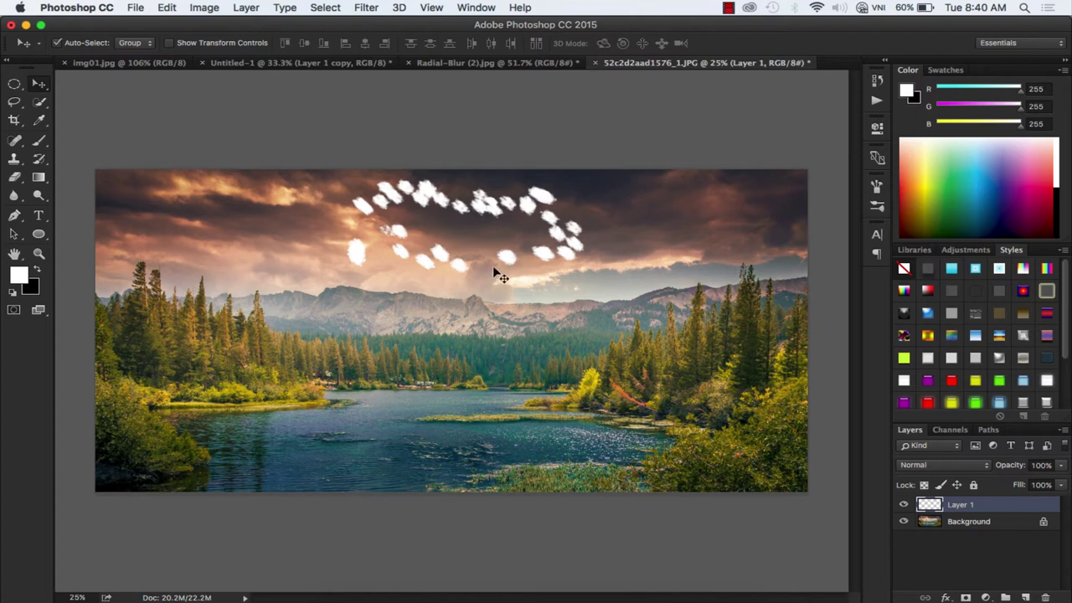
{"action": "left_click_drag", "start_coordinate": [494, 212], "coordinate": [490, 210]}
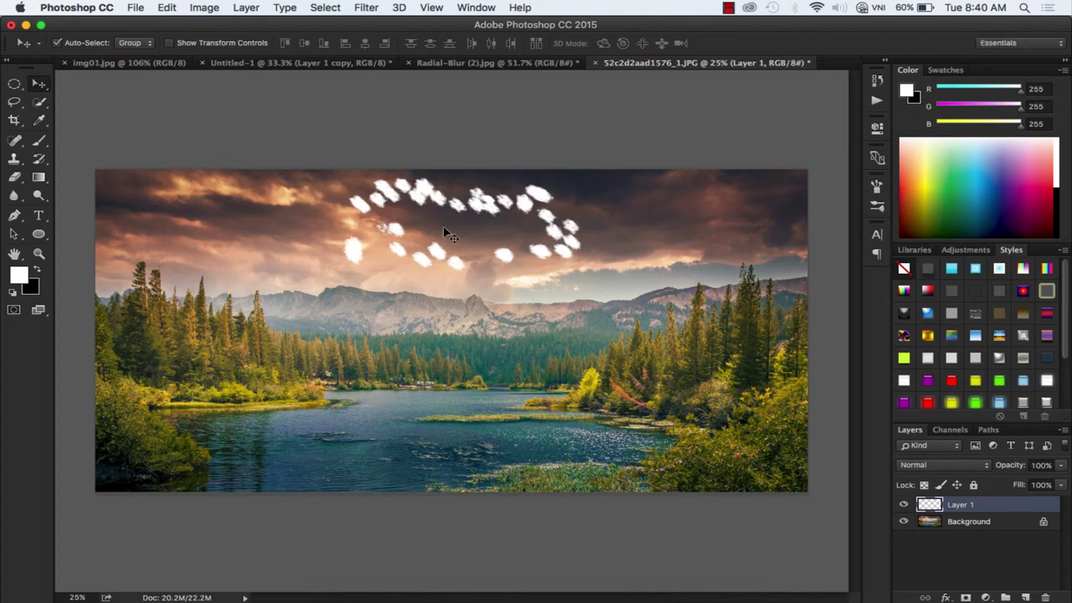
Add three more white dabs in the sky with the brush.
{"action": "left_click", "coordinate": [38, 140]}
{"action": "left_click", "coordinate": [514, 232]}
{"action": "left_click", "coordinate": [479, 243]}
{"action": "left_click", "coordinate": [436, 224]}
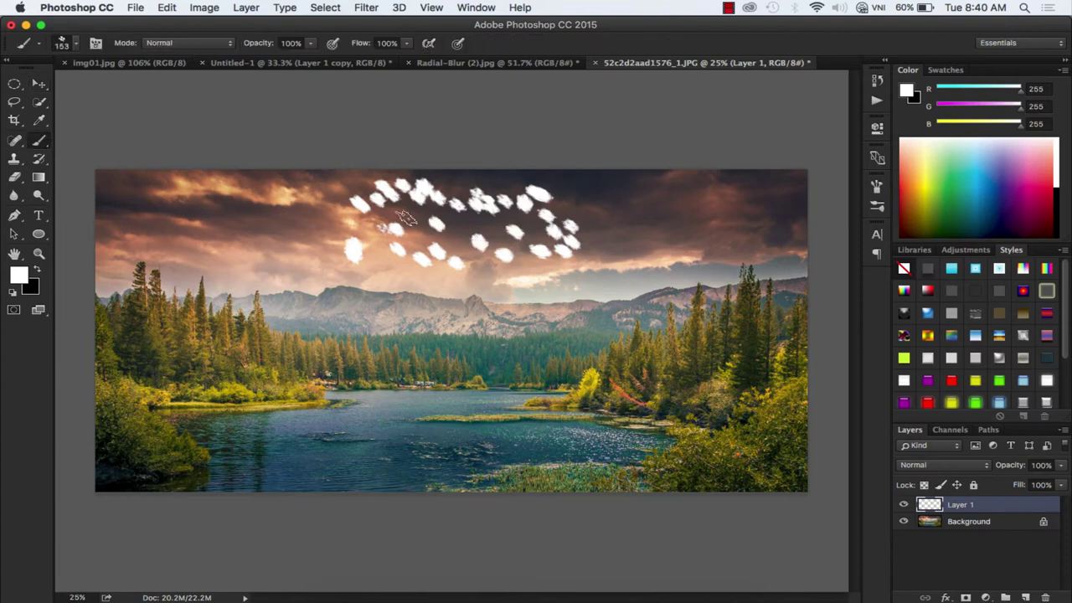
{"action": "left_click", "coordinate": [38, 83]}
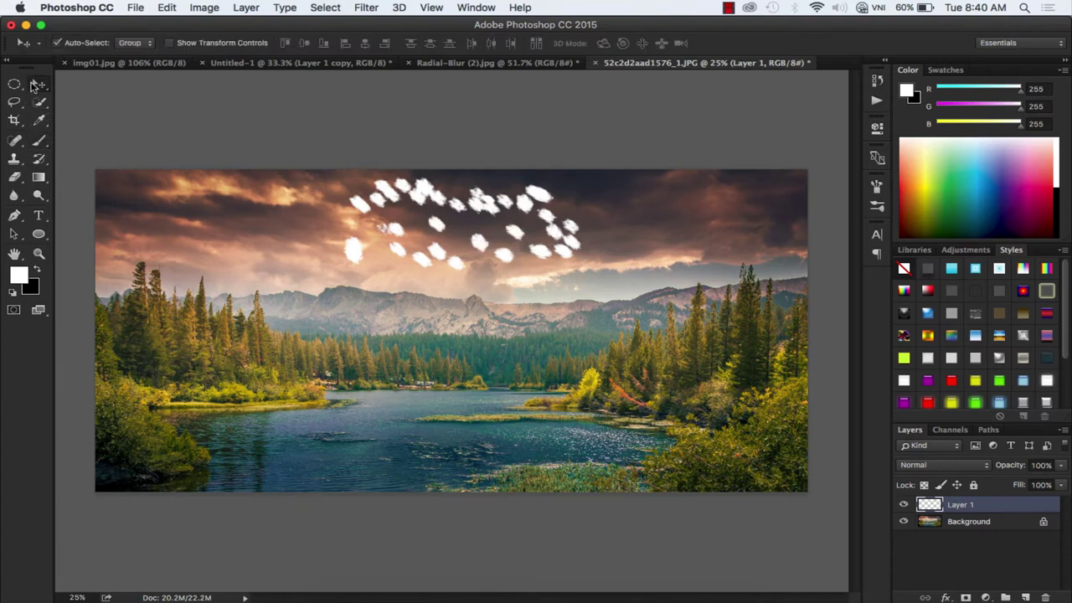
Apply Radial Blur with Amount 100, Zoom, Best quality, centre dragged to the top edge.
{"action": "left_click", "coordinate": [369, 10]}
{"action": "mouse_move", "coordinate": [385, 174]}
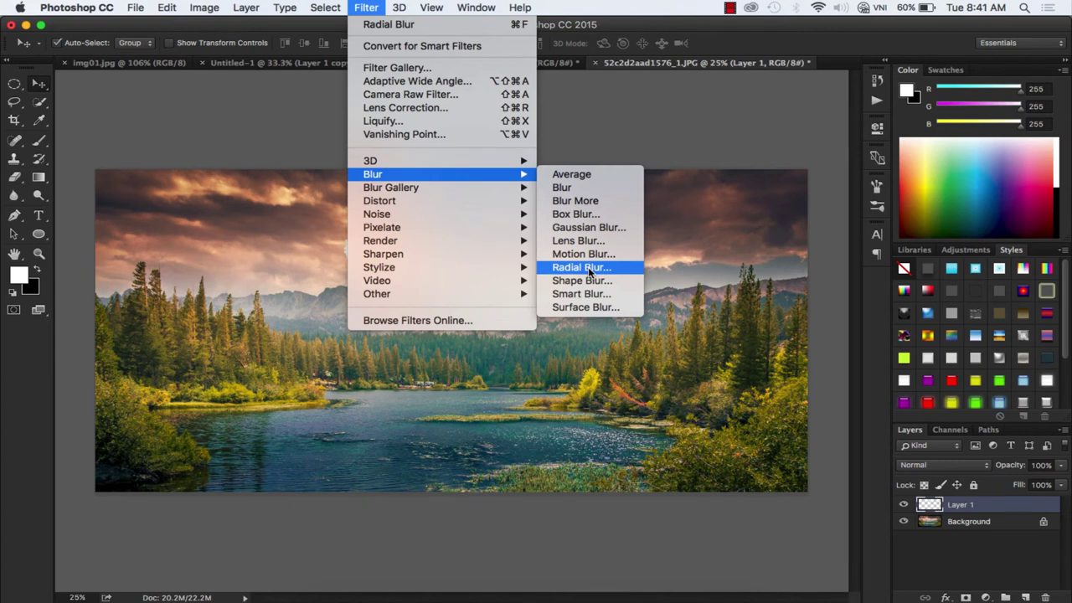
{"action": "left_click", "coordinate": [599, 268]}
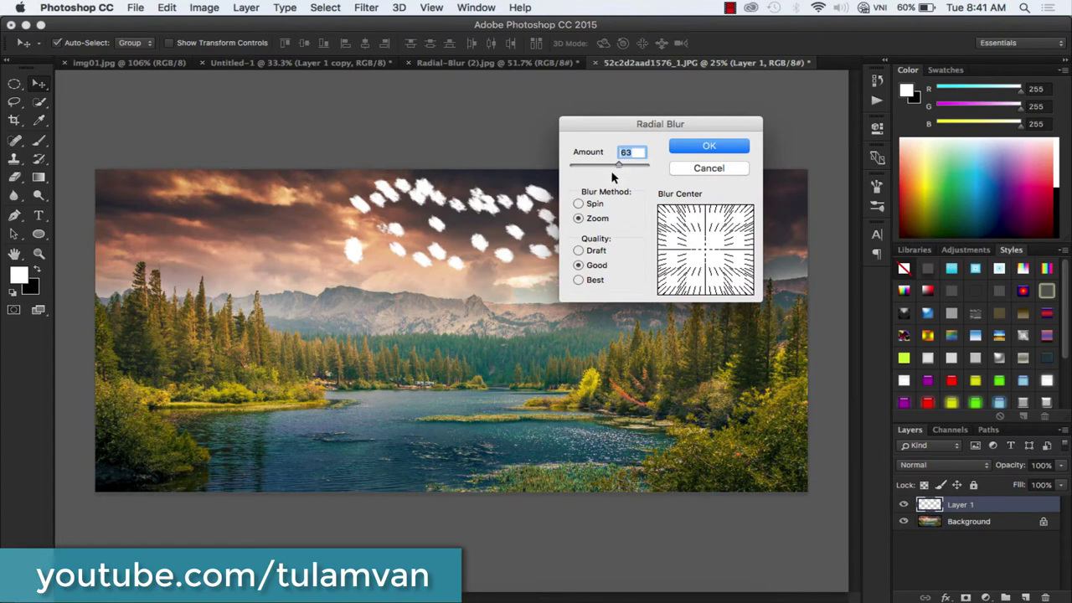
{"action": "left_click_drag", "start_coordinate": [618, 164], "coordinate": [669, 166]}
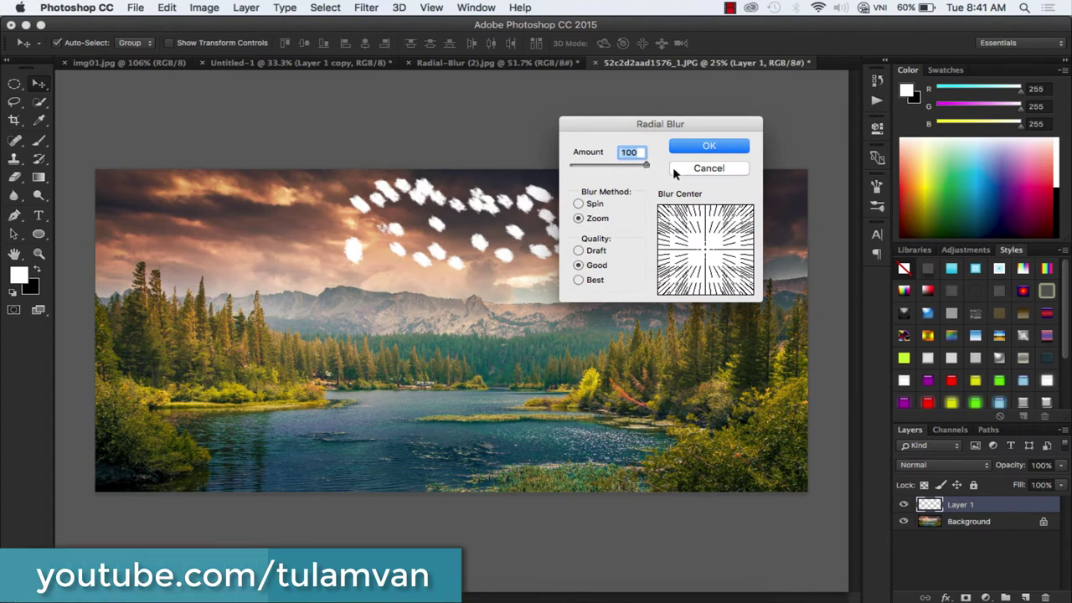
{"action": "left_click", "coordinate": [577, 280]}
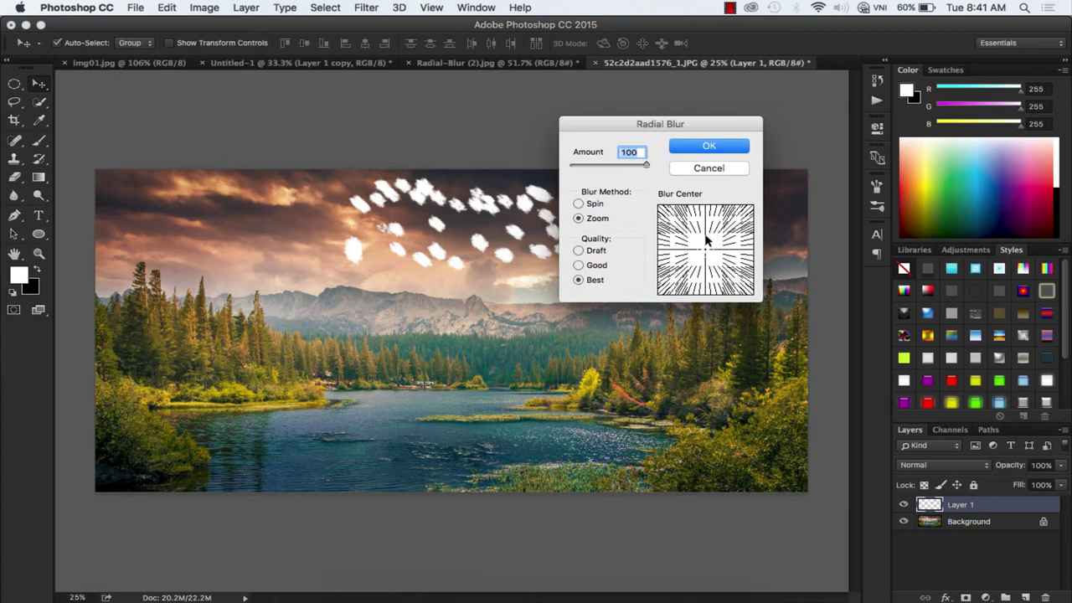
{"action": "mouse_move", "coordinate": [704, 253]}
{"action": "left_mouse_down"}
{"action": "mouse_move", "coordinate": [705, 211]}
{"action": "mouse_move", "coordinate": [705, 252]}
{"action": "left_mouse_up"}
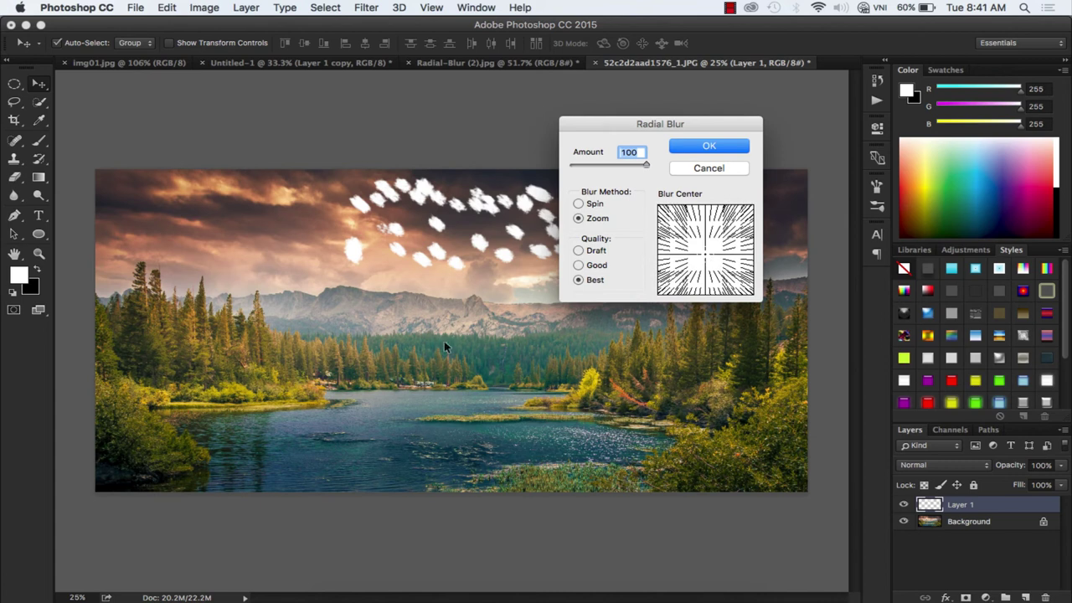
{"action": "left_click_drag", "start_coordinate": [703, 256], "coordinate": [704, 204]}
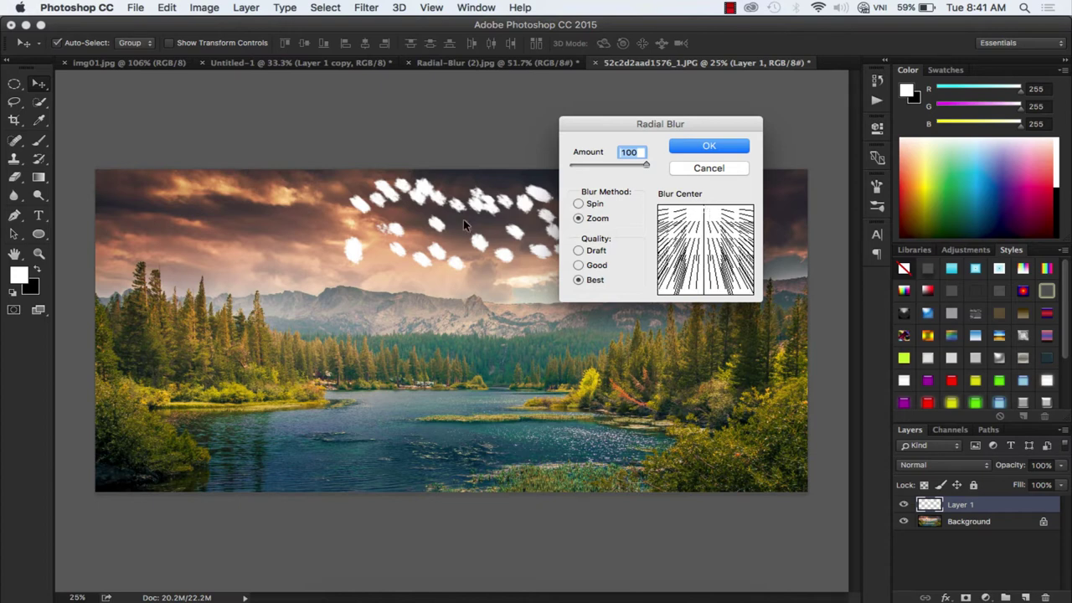
{"action": "left_click", "coordinate": [694, 154]}
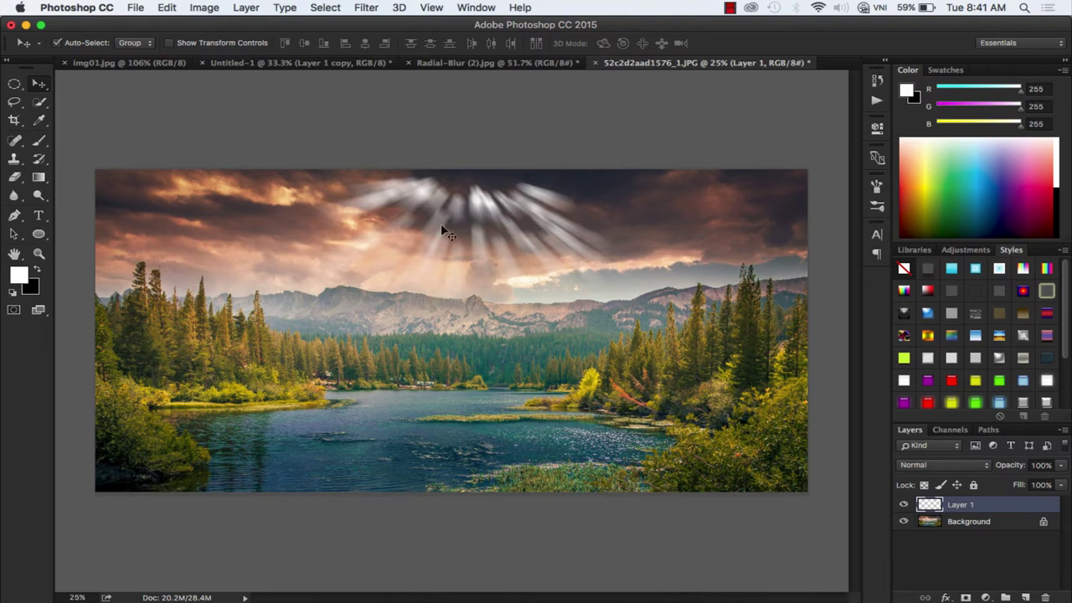
Repeat Radial Blur from the top of the Filter menu for a second pass.
{"action": "left_click", "coordinate": [365, 10]}
{"action": "left_click", "coordinate": [366, 8]}
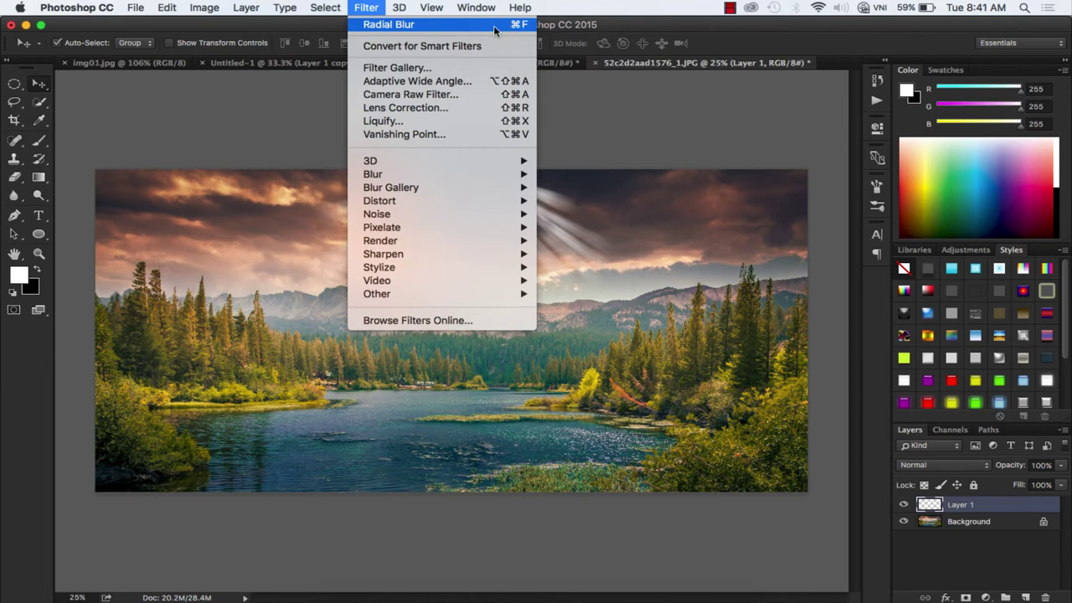
{"action": "left_click", "coordinate": [494, 26]}
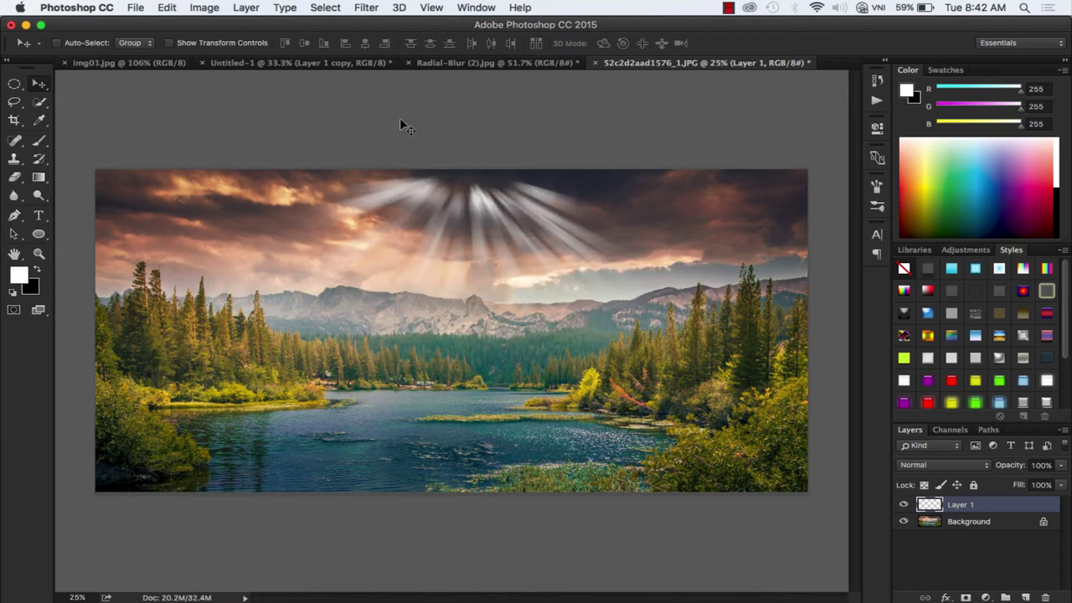
Blur the rays once more, then skew them about 29° and stretch them wider and taller.
{"action": "key", "text": "ctrl+f"}
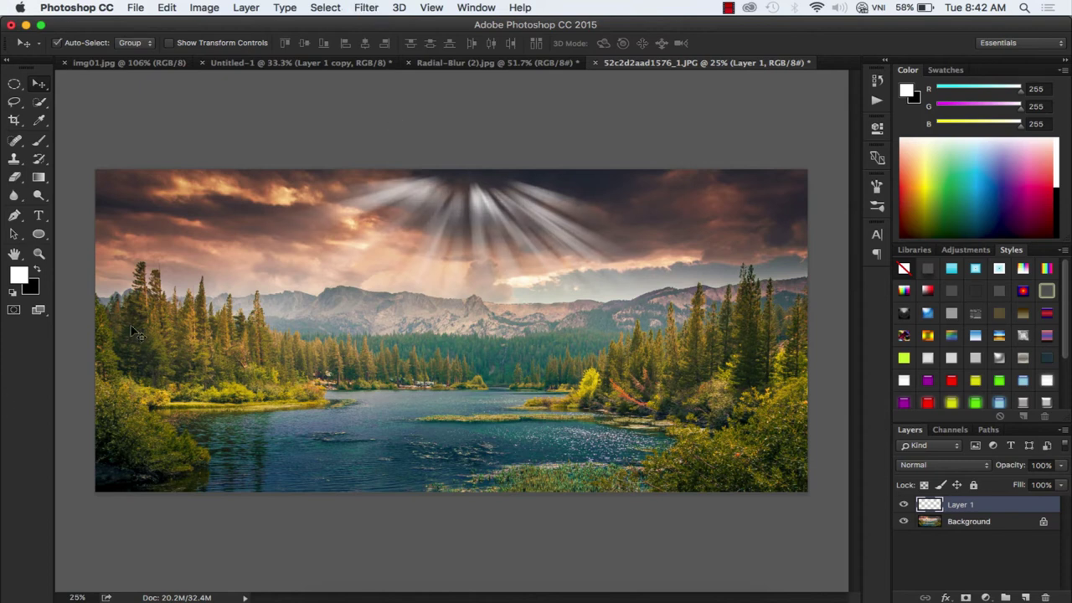
{"action": "left_click_drag", "start_coordinate": [424, 306], "coordinate": [422, 313]}
{"action": "key", "text": "ctrl+t"}
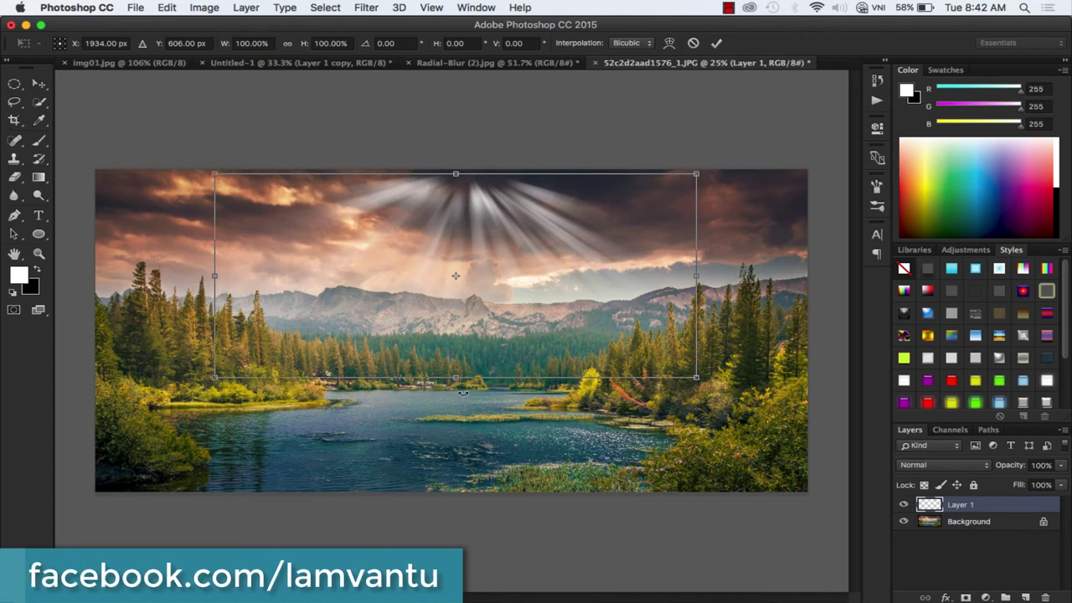
{"action": "left_click_drag", "start_coordinate": [458, 378], "coordinate": [457, 527]}
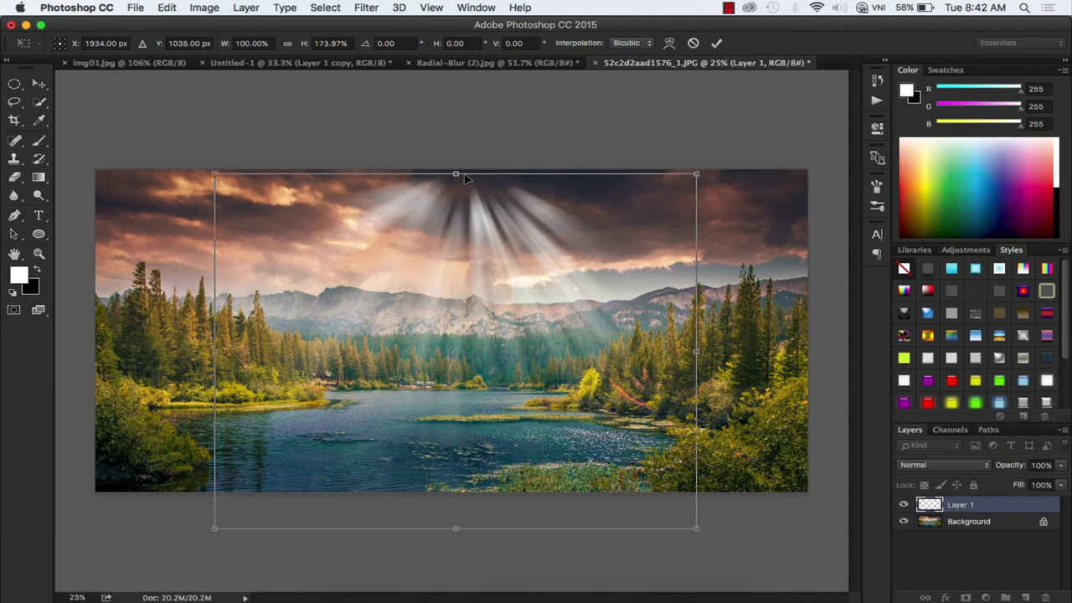
{"action": "left_click_drag", "start_coordinate": [457, 176], "coordinate": [227, 136]}
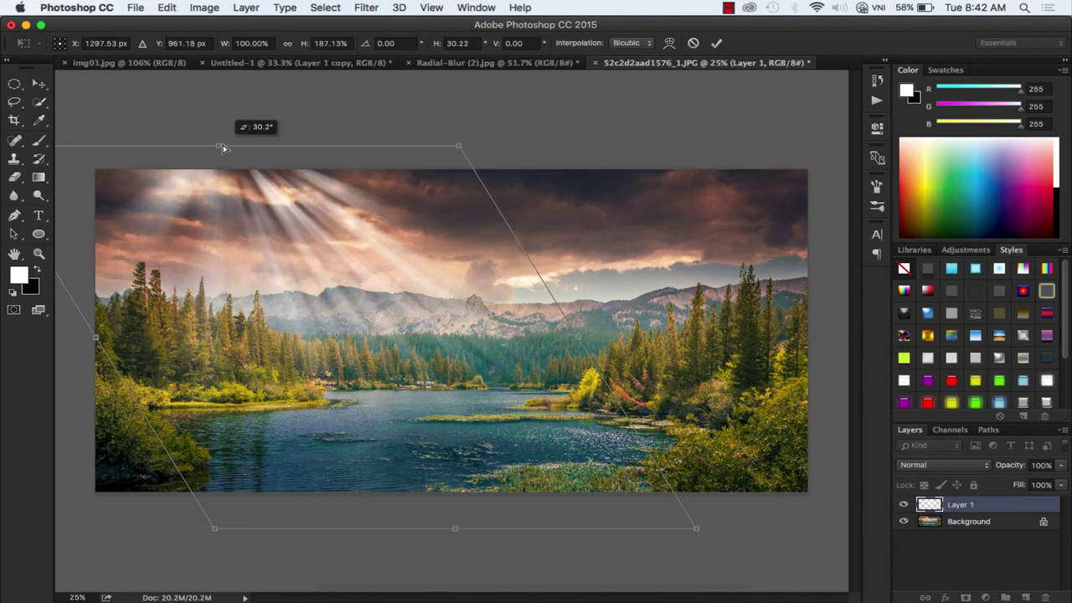
{"action": "mouse_move", "coordinate": [228, 136]}
{"action": "left_mouse_down"}
{"action": "mouse_move", "coordinate": [225, 175]}
{"action": "mouse_move", "coordinate": [223, 165]}
{"action": "left_mouse_up"}
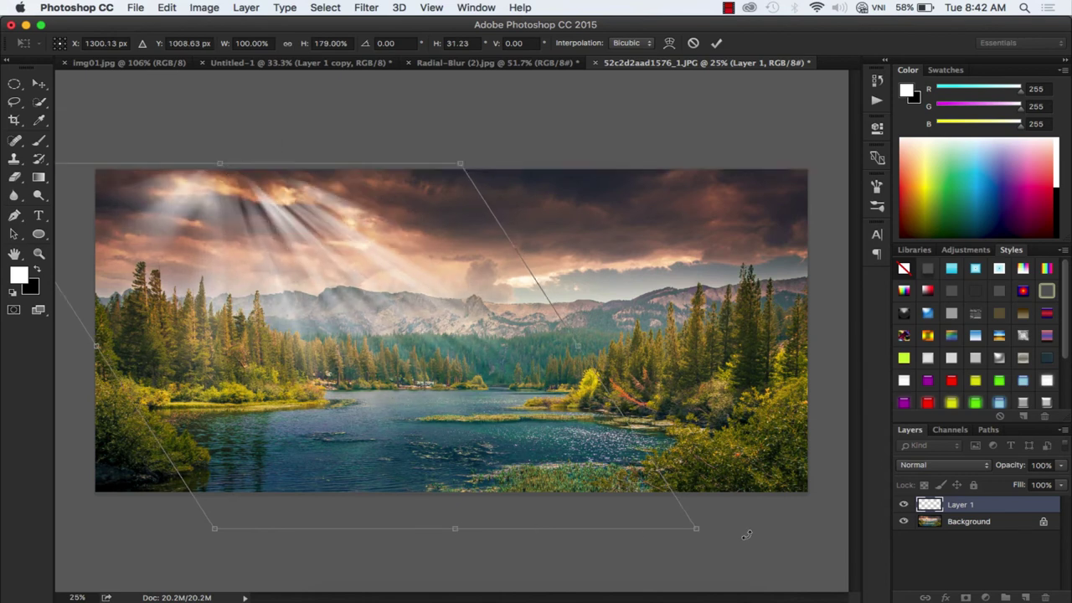
{"action": "left_click_drag", "start_coordinate": [702, 535], "coordinate": [891, 540]}
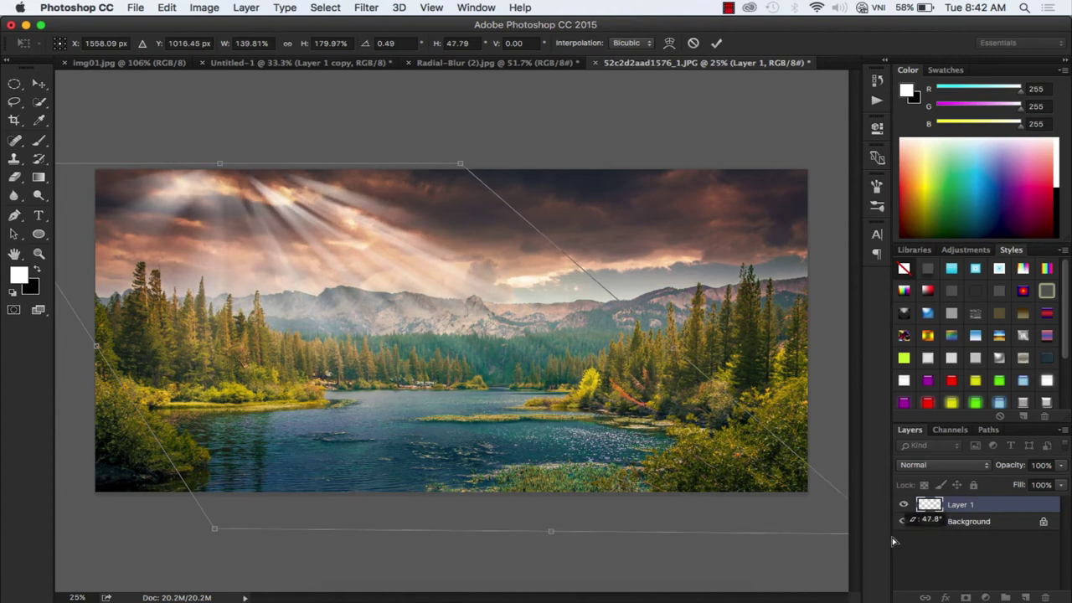
{"action": "mouse_move", "coordinate": [552, 534]}
{"action": "left_mouse_down"}
{"action": "mouse_move", "coordinate": [586, 565]}
{"action": "mouse_move", "coordinate": [578, 575]}
{"action": "mouse_move", "coordinate": [588, 583]}
{"action": "left_mouse_up"}
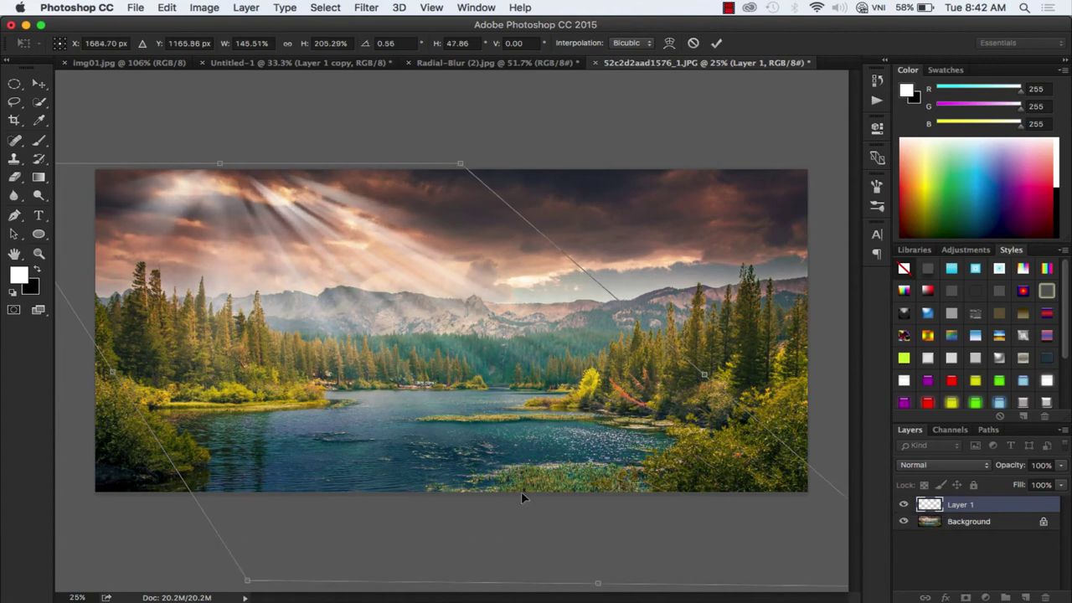
Commit the transform, nudge the rays into place, and duplicate the ray layer twice.
{"action": "key", "text": "Return"}
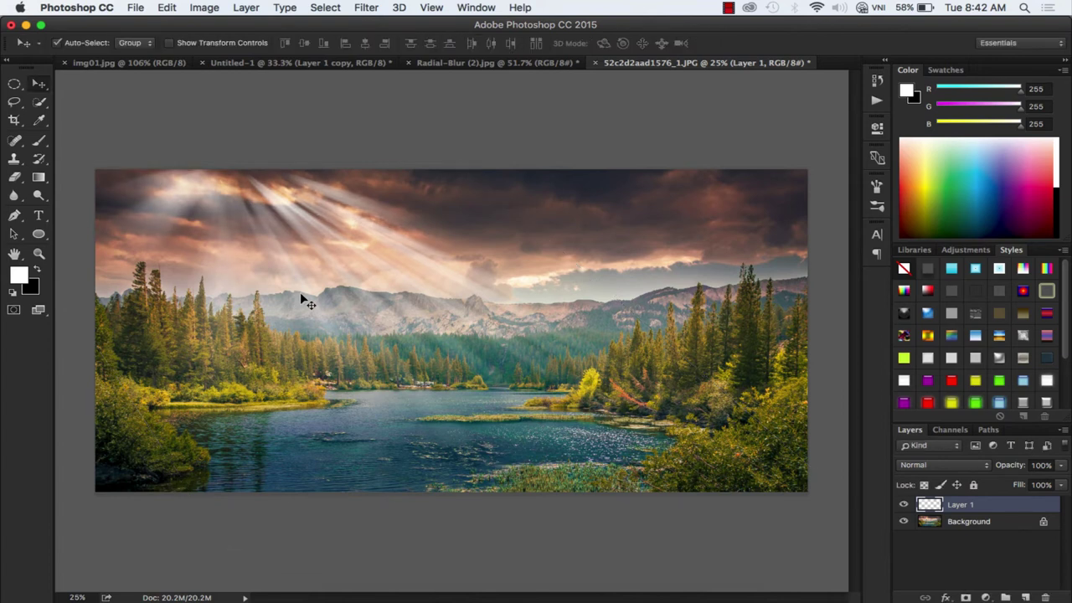
{"action": "left_click_drag", "start_coordinate": [320, 248], "coordinate": [327, 255]}
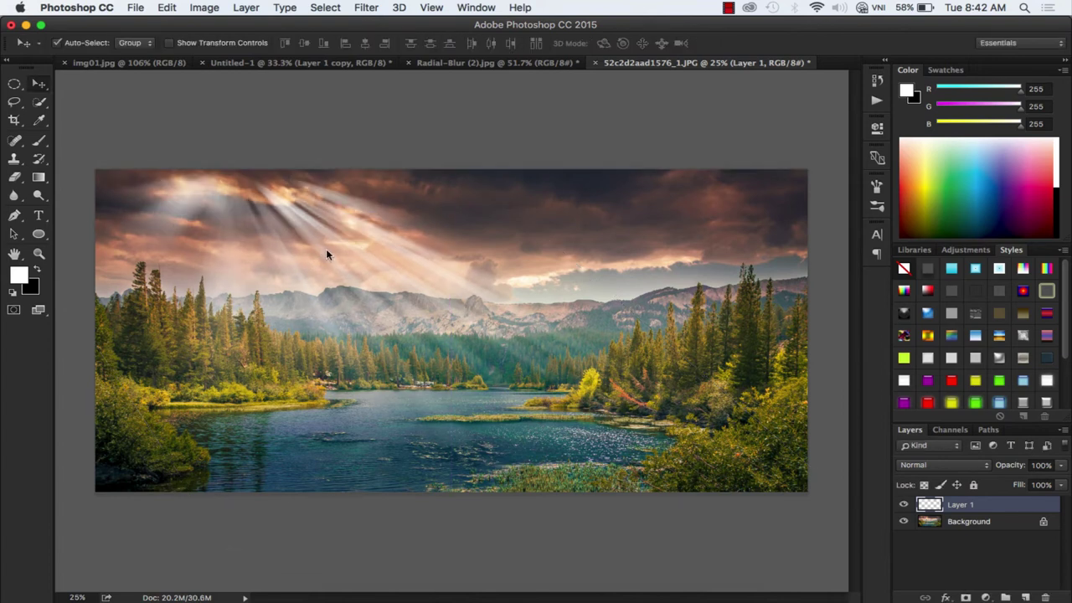
{"action": "left_click_drag", "start_coordinate": [315, 298], "coordinate": [316, 315]}
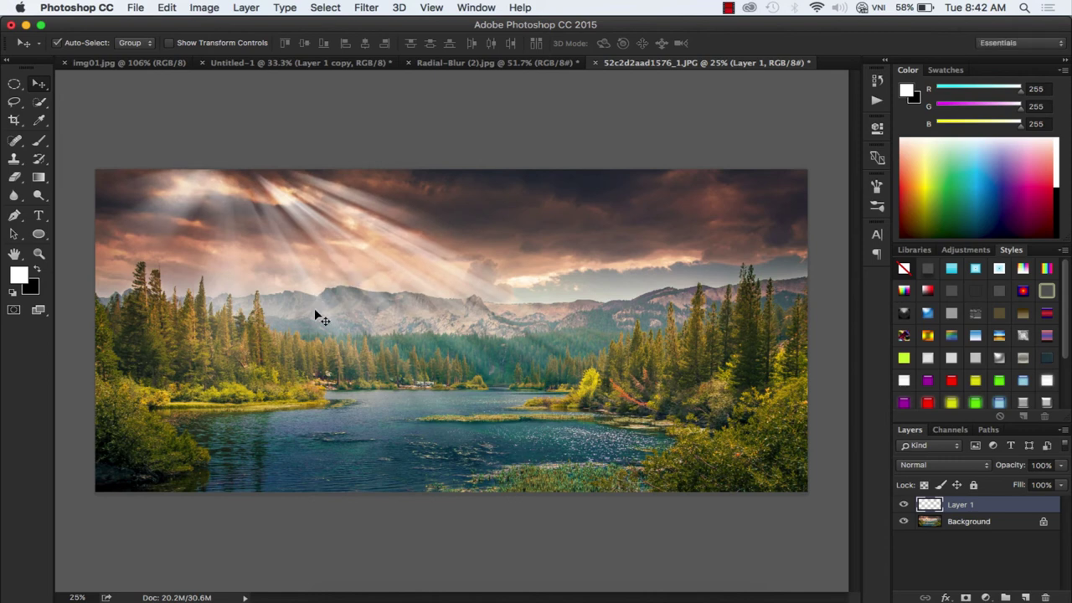
{"action": "key", "text": "ctrl+j"}
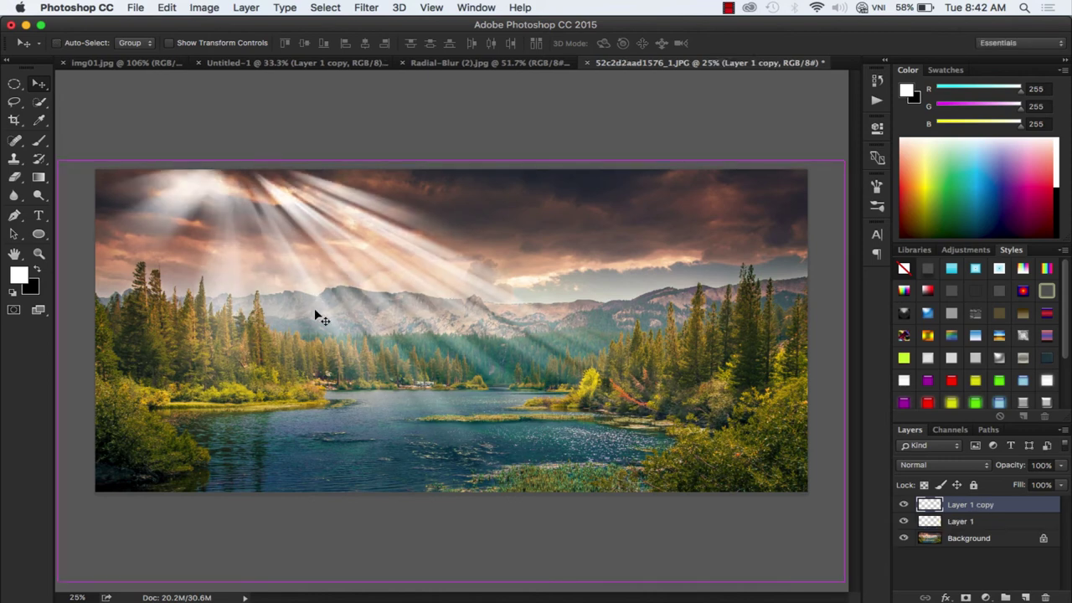
{"action": "key", "text": "cmd+j"}
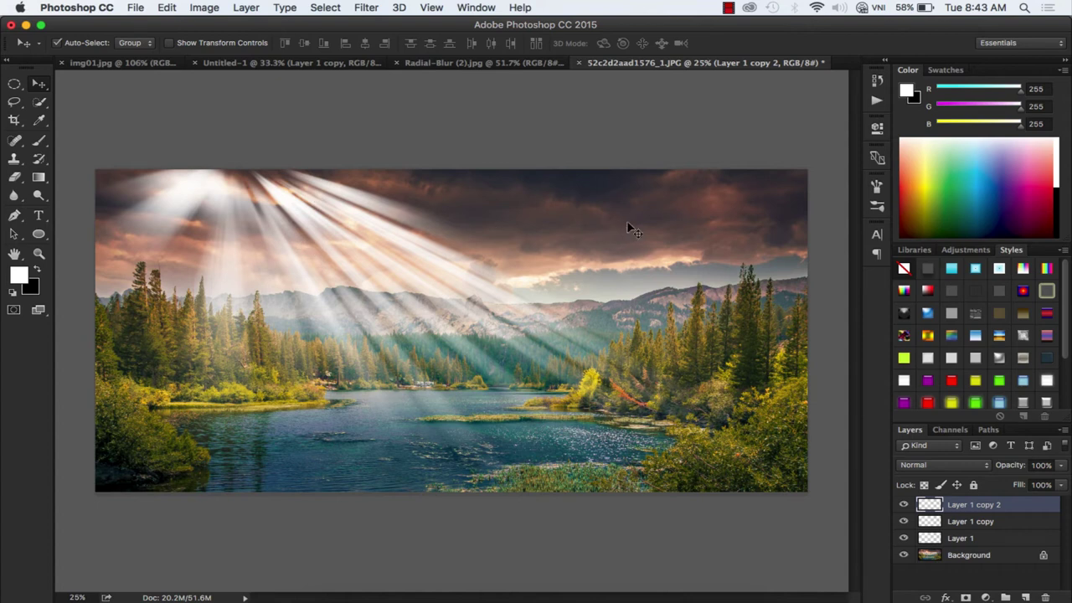
Select the three ray layers and group them into Group 1.
{"action": "left_click", "coordinate": [965, 540], "text": "shift"}
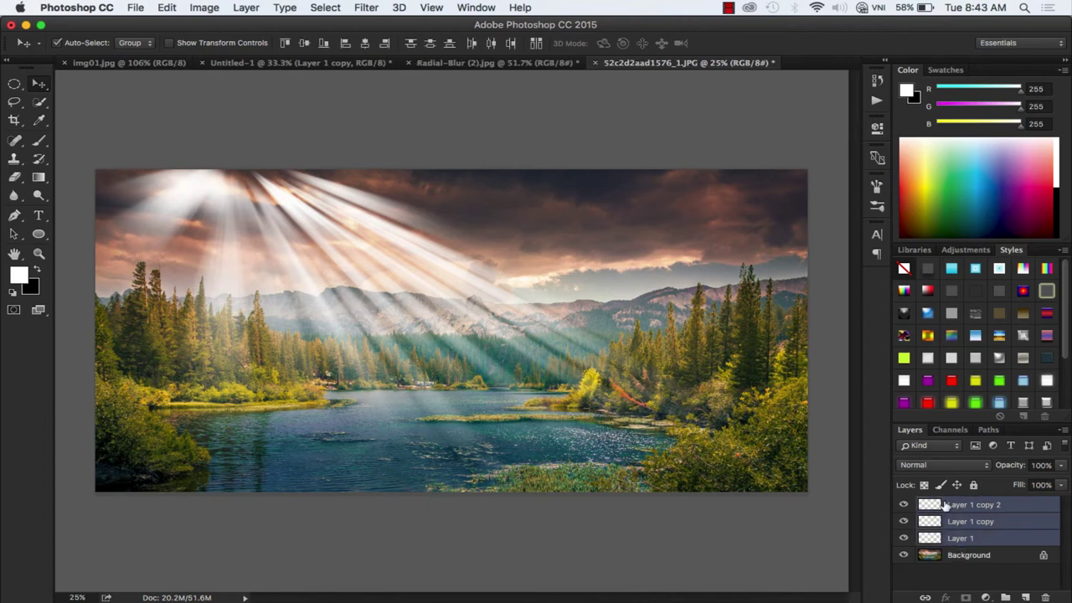
{"action": "left_click", "coordinate": [248, 8]}
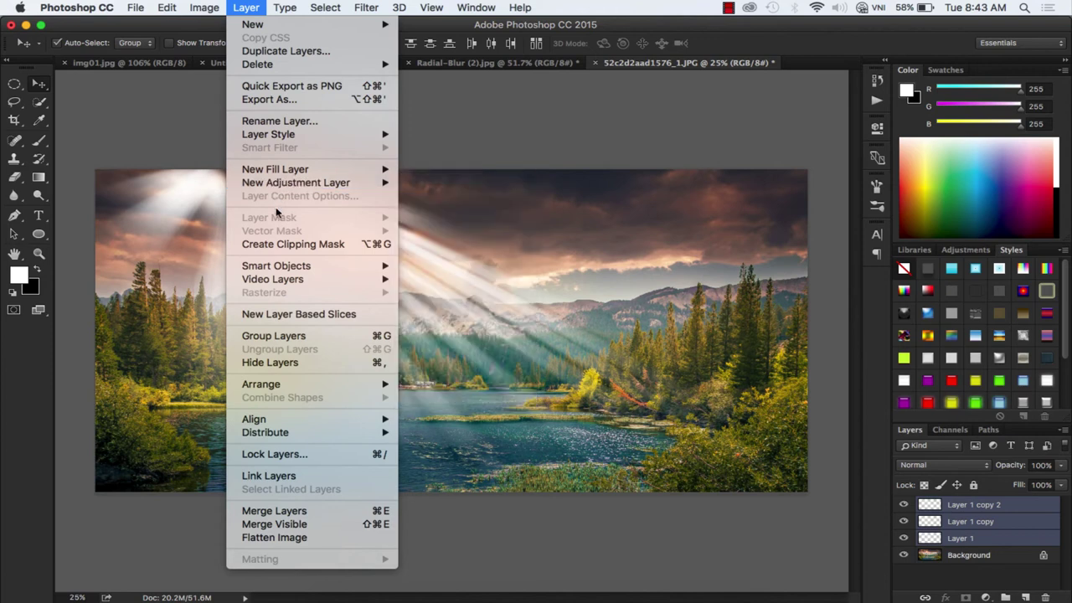
{"action": "left_click", "coordinate": [353, 339]}
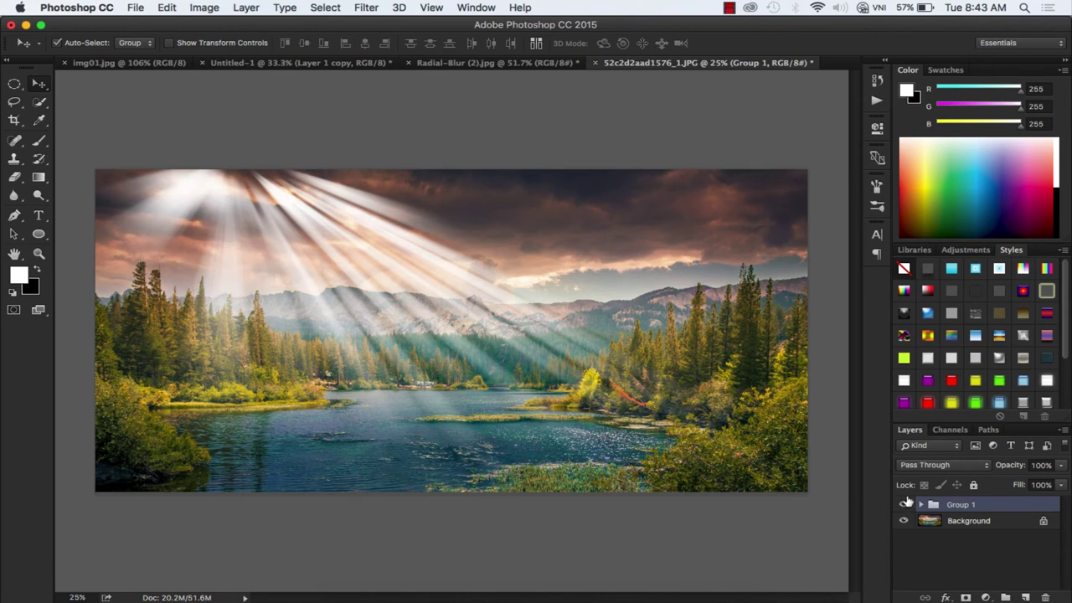
{"action": "left_click", "coordinate": [243, 10]}
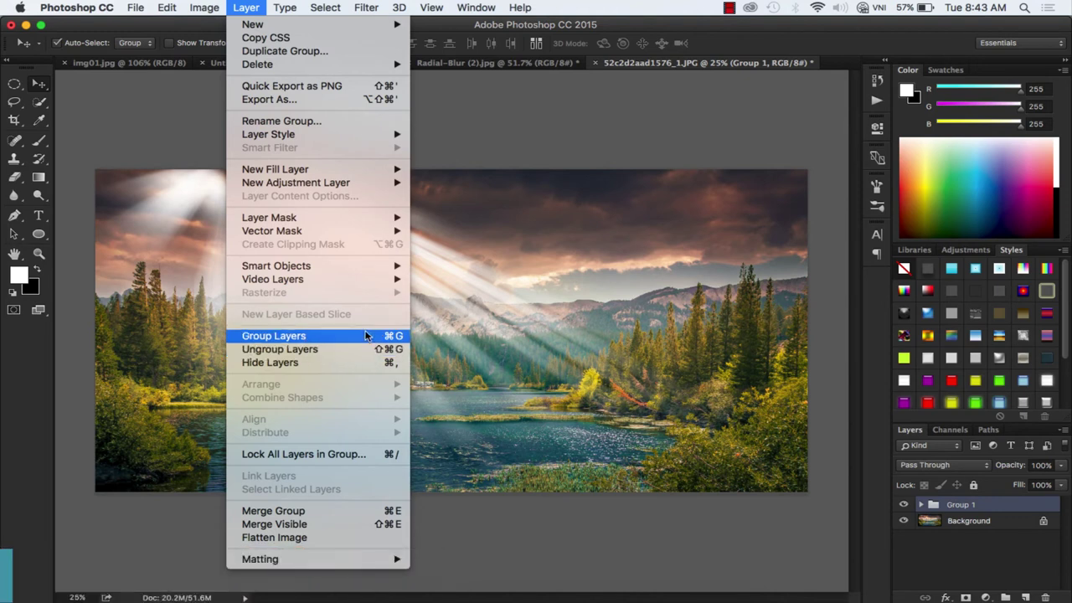
{"action": "left_click", "coordinate": [491, 304]}
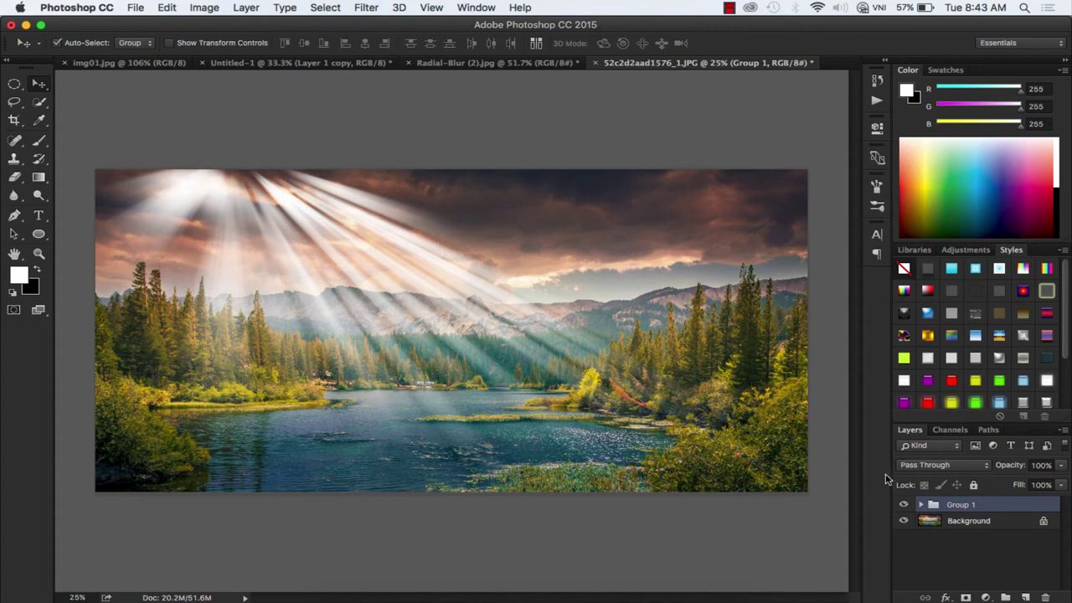
{"action": "left_click", "coordinate": [942, 470]}
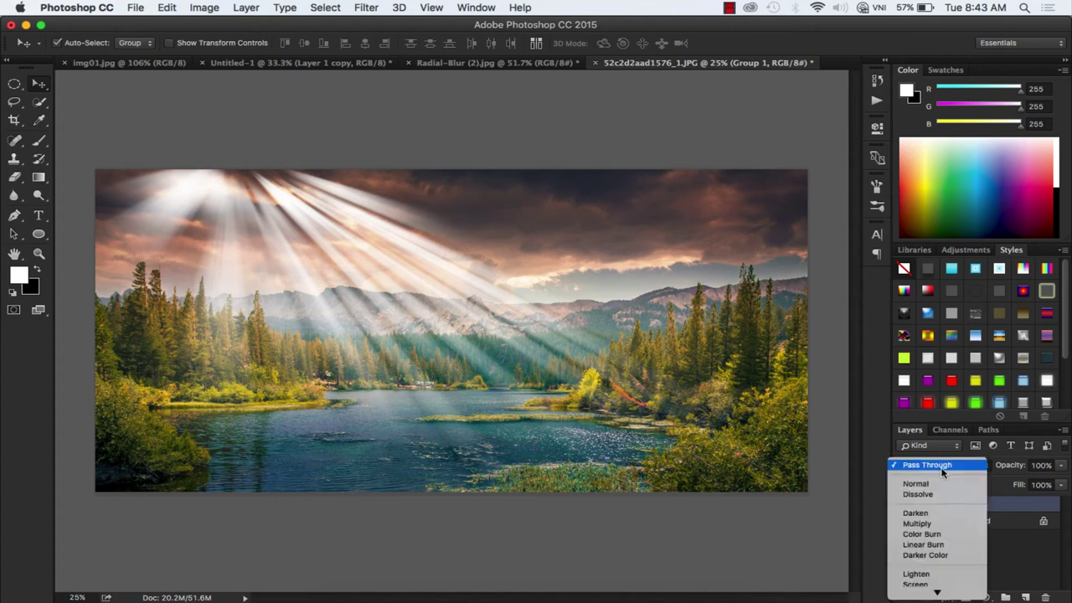
Try Multiply and Screen on Group 1, settling on Overlay blending.
{"action": "left_click", "coordinate": [917, 523]}
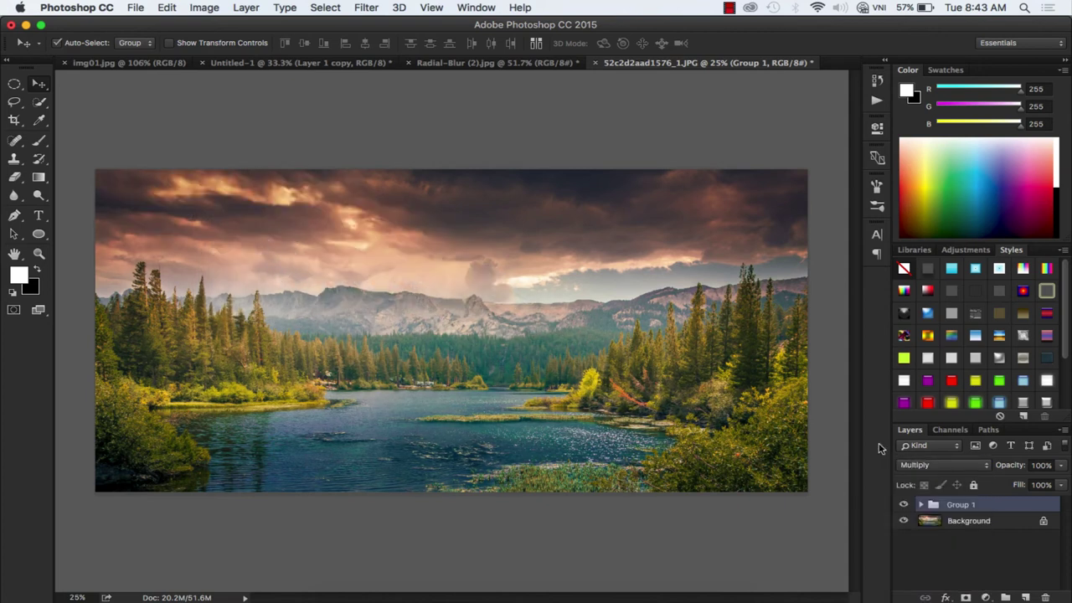
{"action": "left_click", "coordinate": [946, 464]}
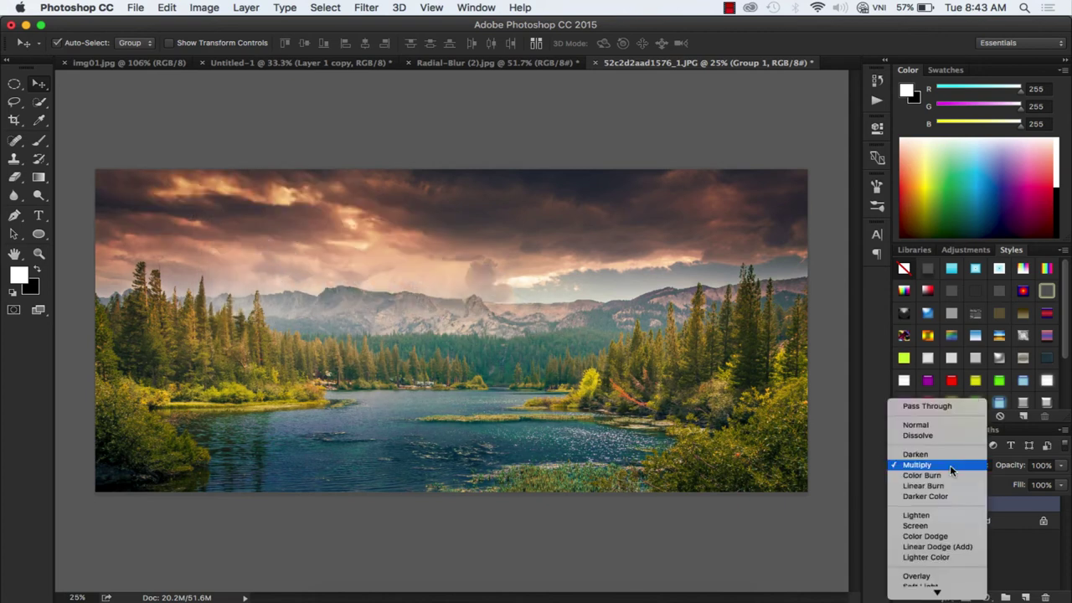
{"action": "left_click", "coordinate": [921, 526]}
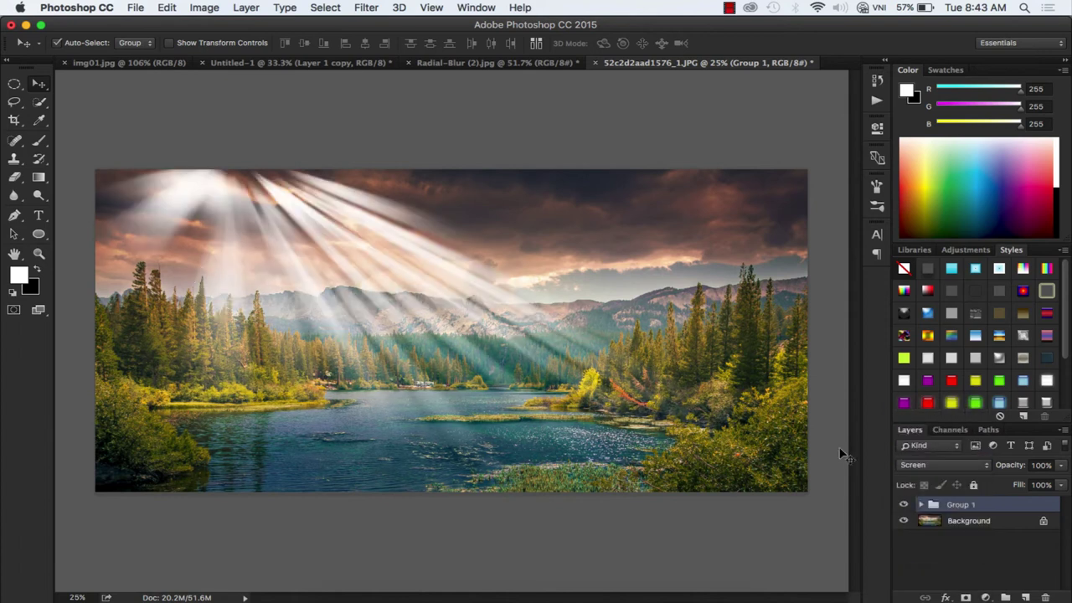
{"action": "left_click", "coordinate": [957, 466]}
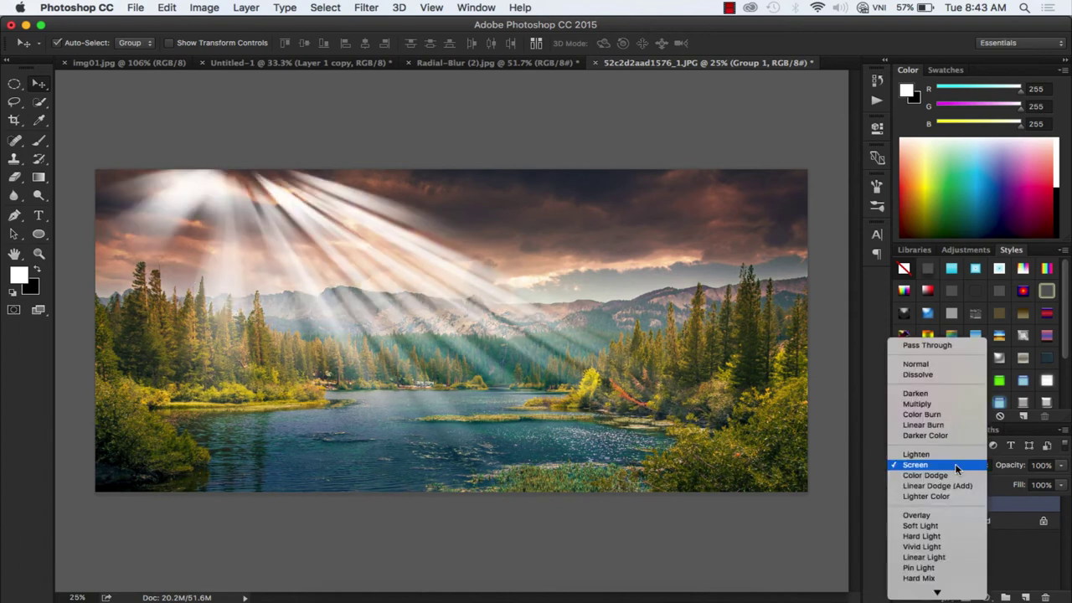
{"action": "left_click", "coordinate": [944, 514]}
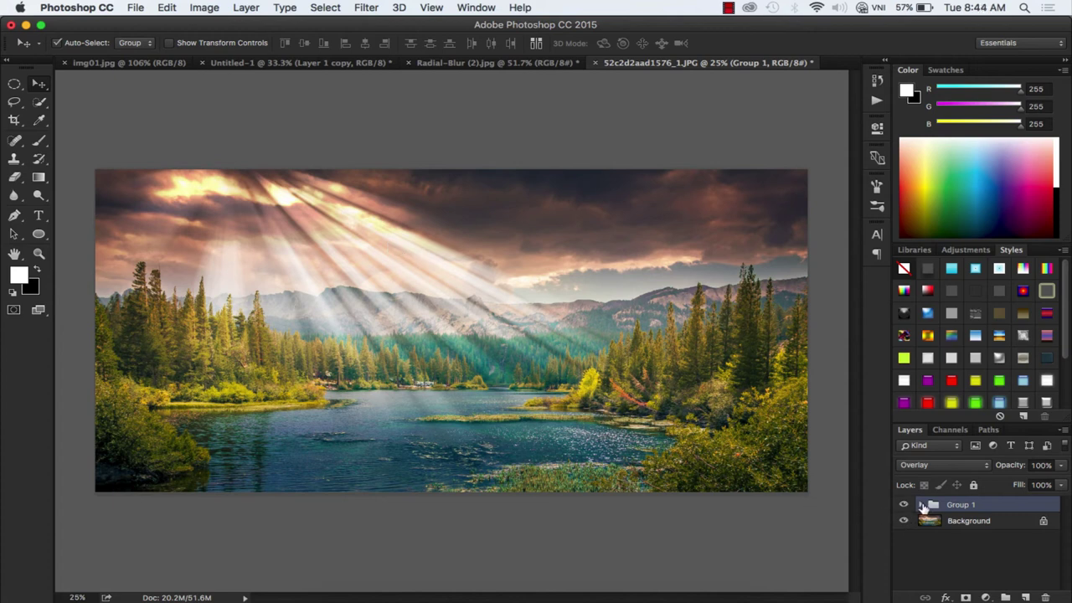
{"action": "left_click", "coordinate": [921, 506]}
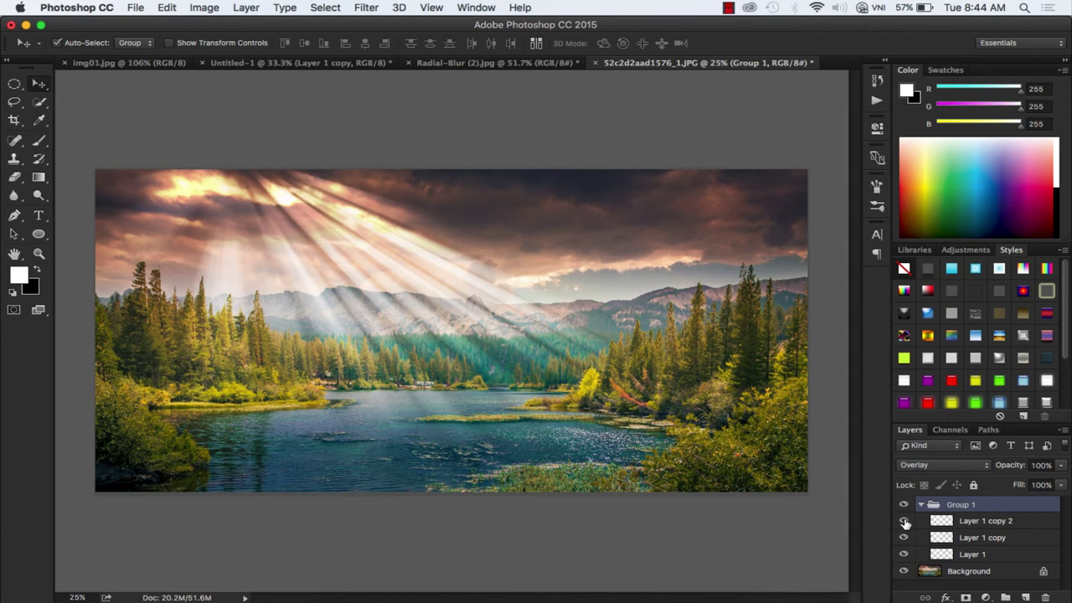
{"action": "left_click", "coordinate": [903, 521]}
{"action": "left_click", "coordinate": [904, 537]}
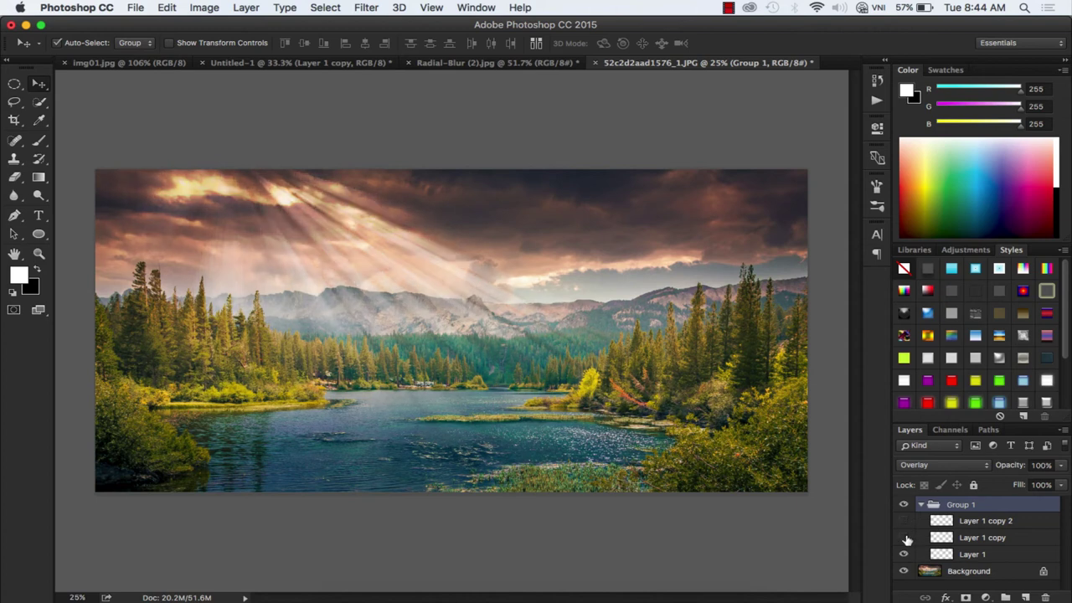
{"action": "left_click", "coordinate": [904, 539]}
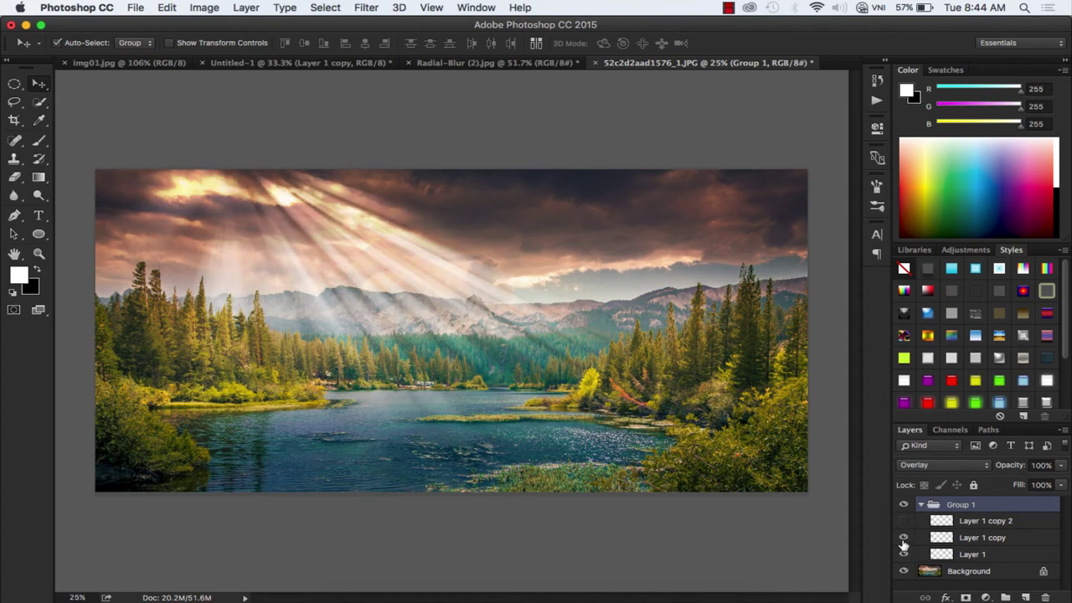
{"action": "left_click", "coordinate": [904, 520]}
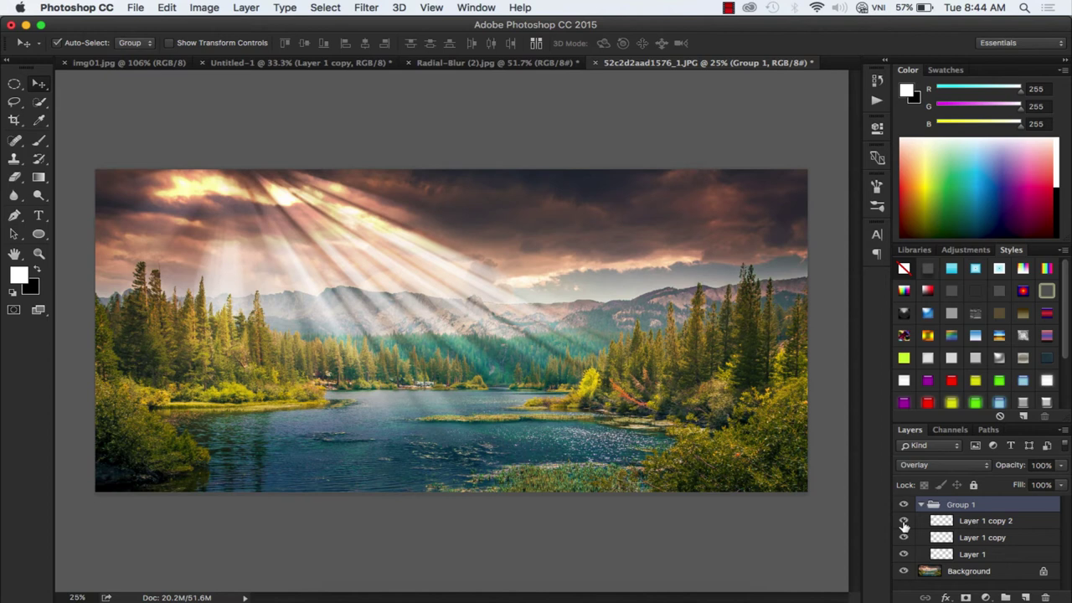
{"action": "left_click", "coordinate": [903, 522]}
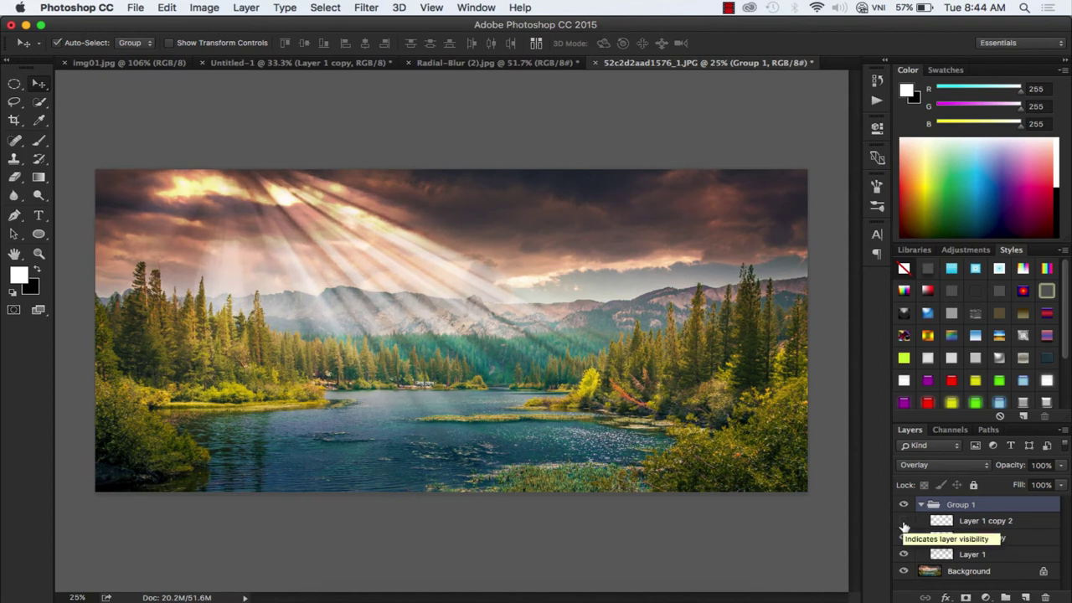
{"action": "left_click", "coordinate": [903, 522]}
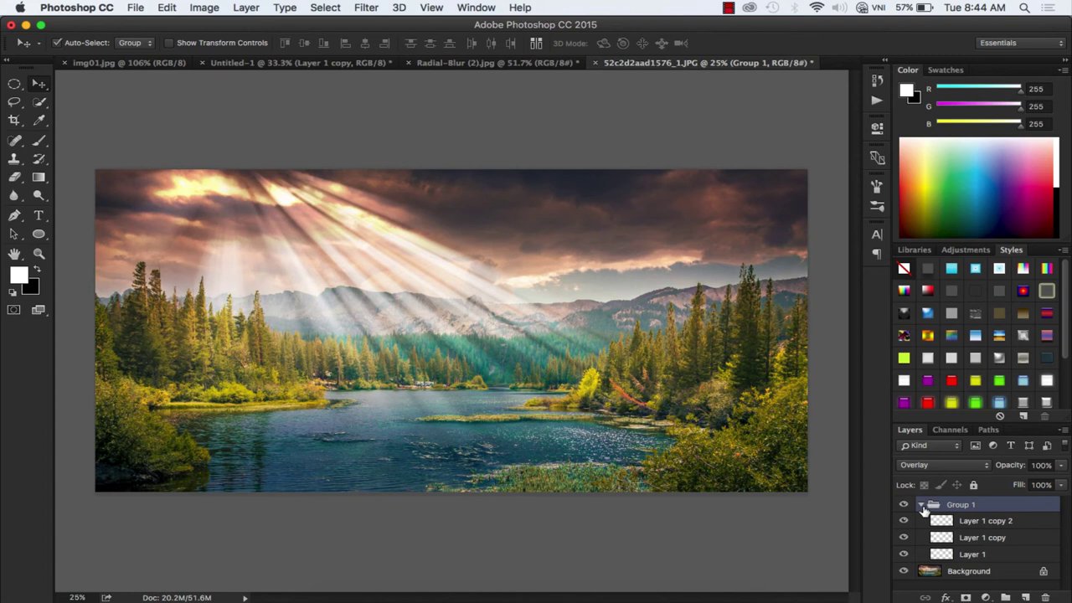
{"action": "left_click", "coordinate": [921, 505]}
{"action": "key", "text": "ctrl+t"}
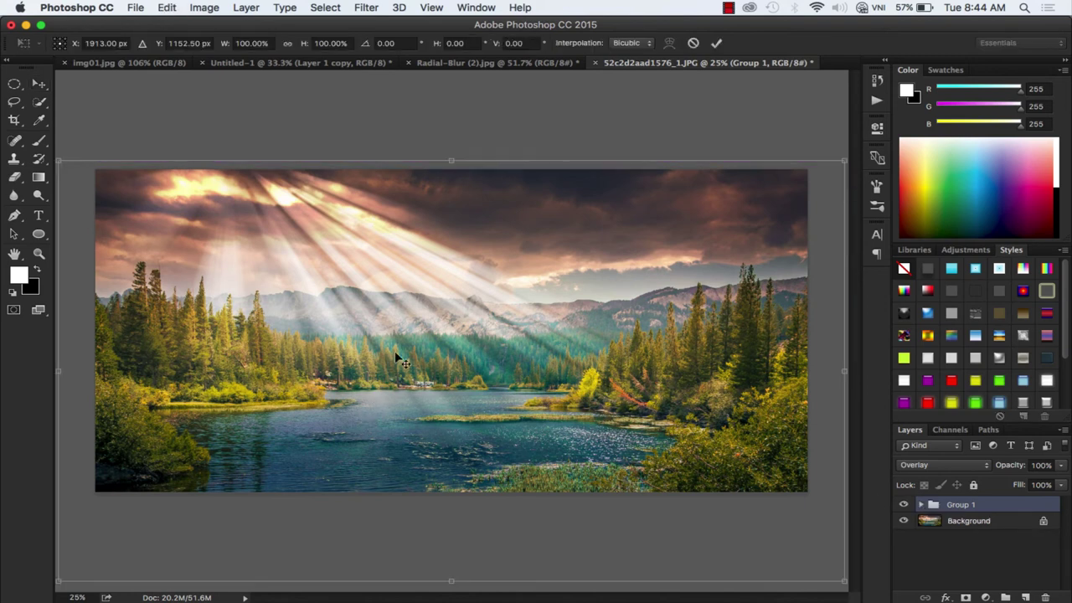
{"action": "key", "text": "ctrl+minus"}
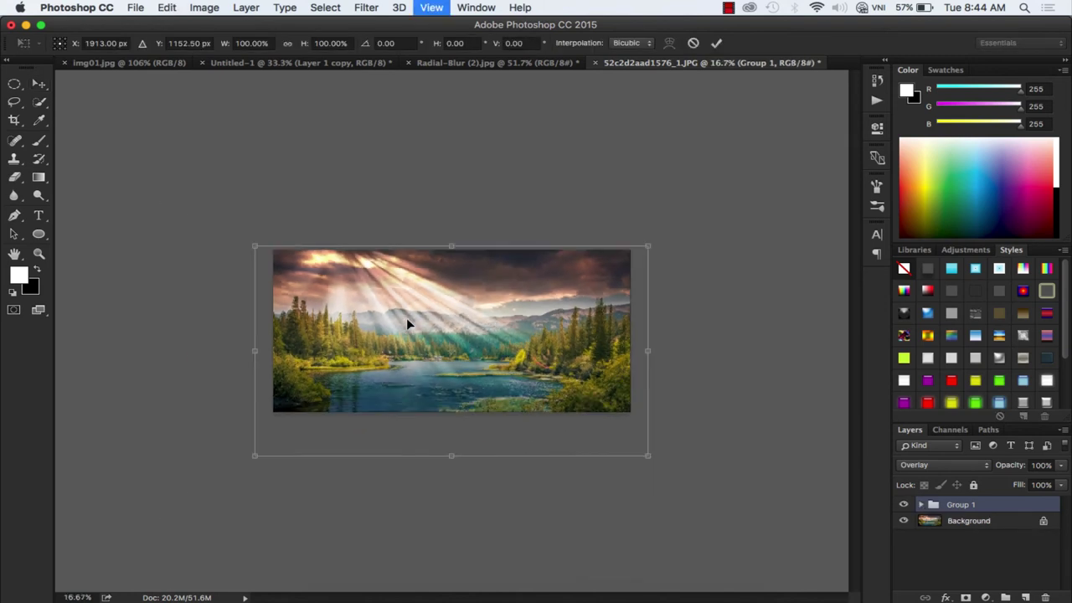
{"action": "mouse_move", "coordinate": [453, 463]}
{"action": "left_mouse_down"}
{"action": "mouse_move", "coordinate": [499, 459]}
{"action": "mouse_move", "coordinate": [446, 460]}
{"action": "left_mouse_up"}
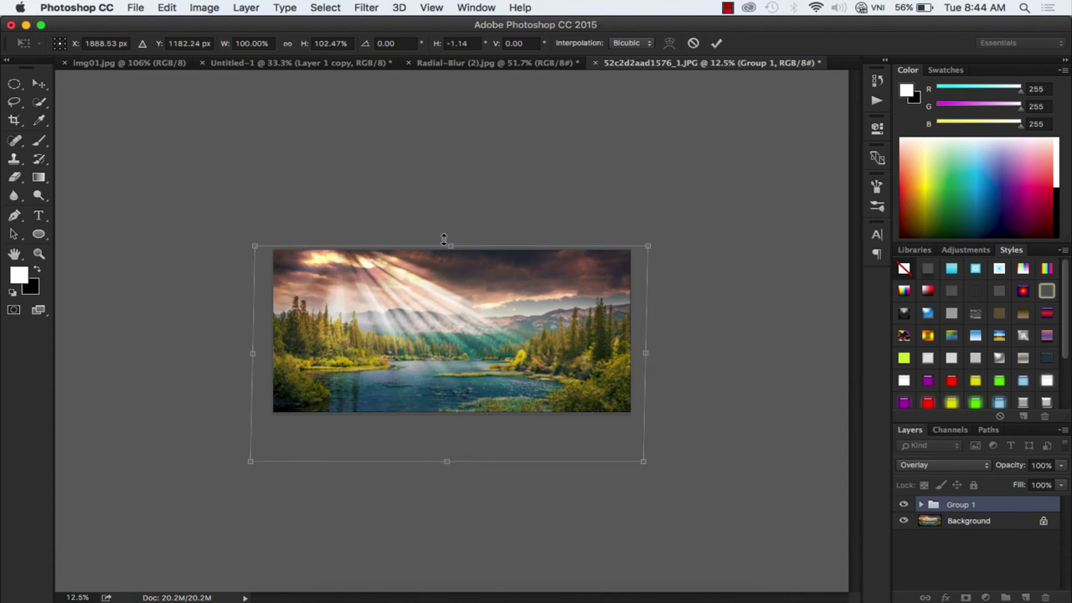
{"action": "mouse_move", "coordinate": [449, 246]}
{"action": "left_mouse_down"}
{"action": "mouse_move", "coordinate": [659, 268]}
{"action": "mouse_move", "coordinate": [667, 289]}
{"action": "left_mouse_up"}
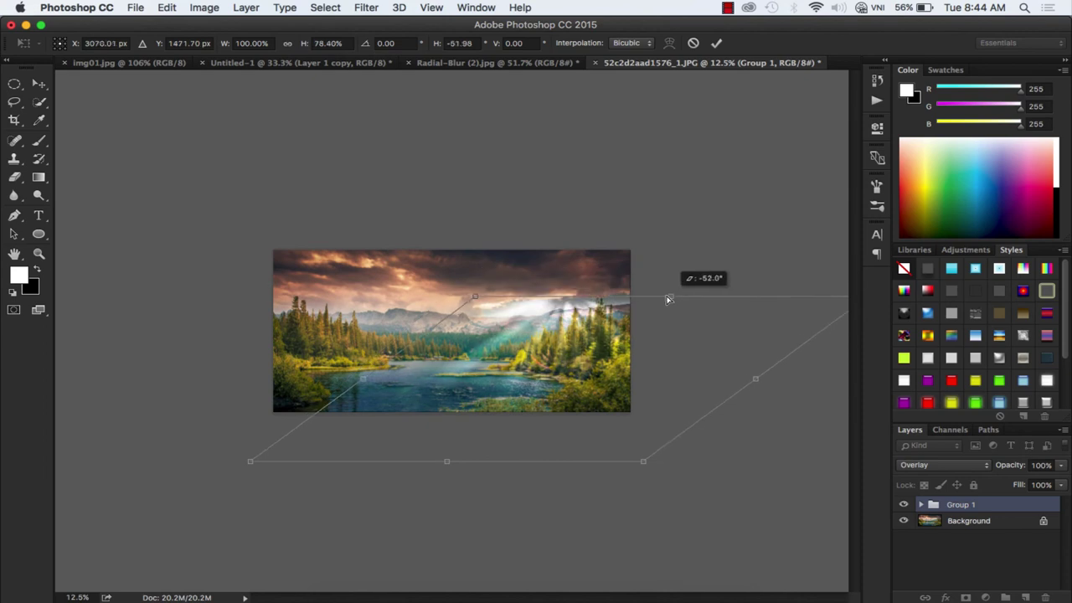
{"action": "left_click_drag", "start_coordinate": [445, 460], "coordinate": [293, 443]}
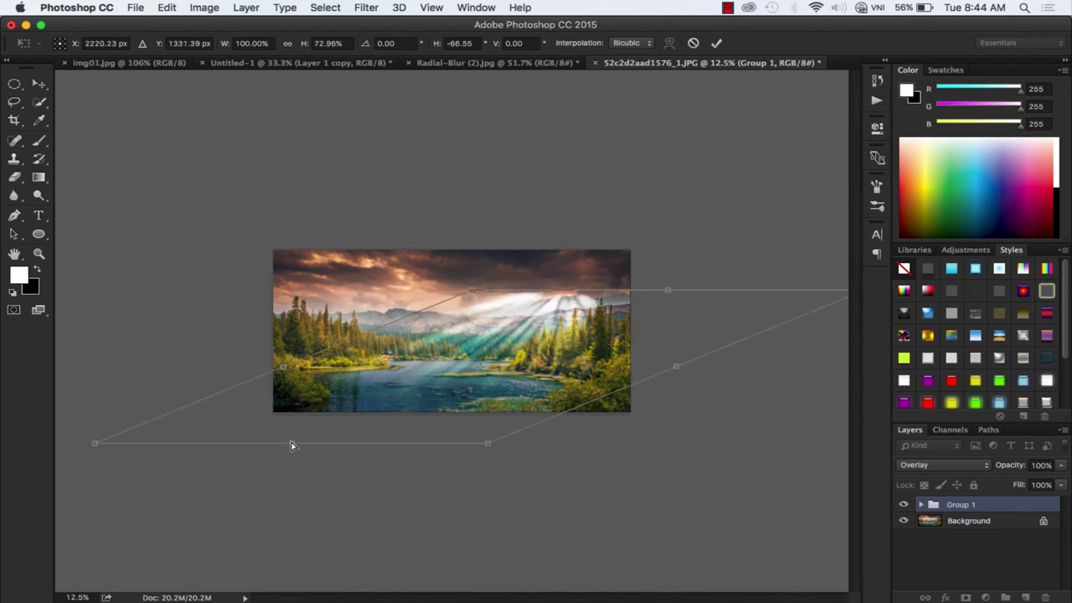
{"action": "key", "text": "Return"}
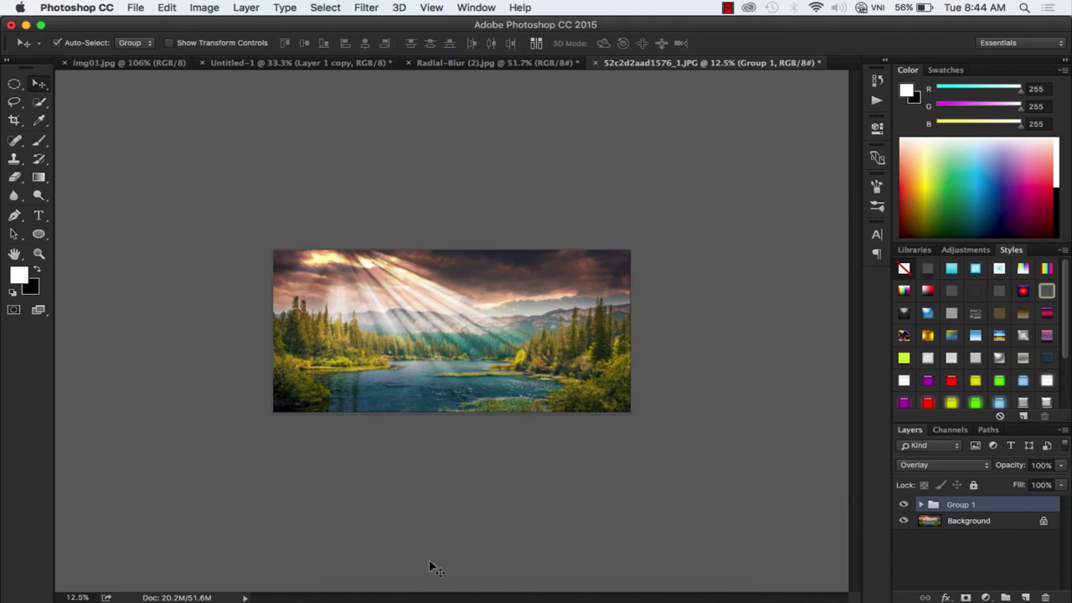
{"action": "left_click_drag", "start_coordinate": [329, 596], "coordinate": [536, 67]}
Open the sunset-field photo and drag Group 1 from the lake photo into it.
{"action": "left_click", "coordinate": [535, 67]}
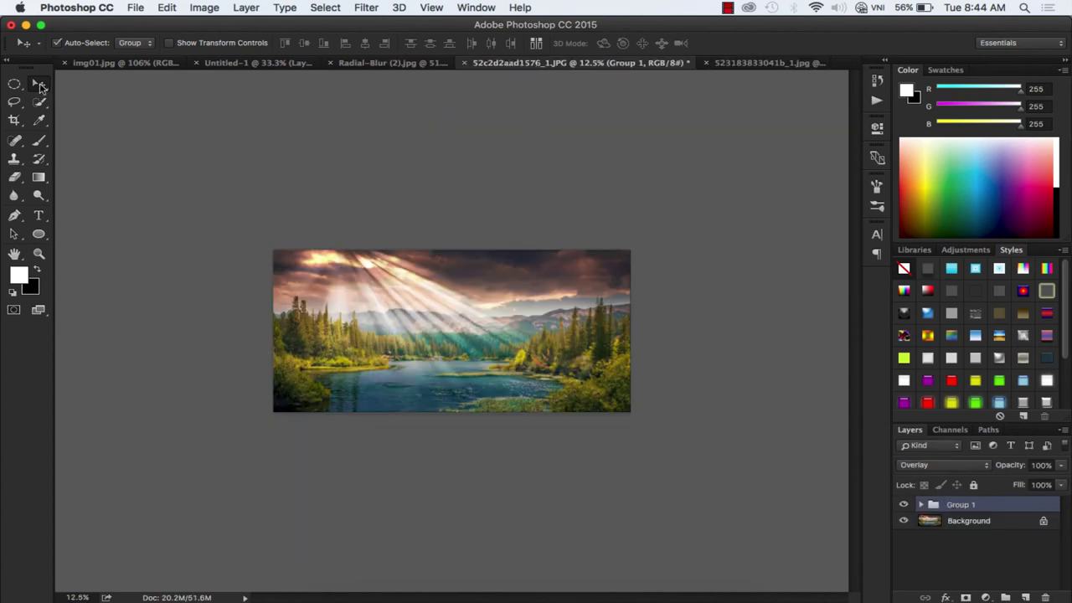
{"action": "key", "text": "ctrl+Tab"}
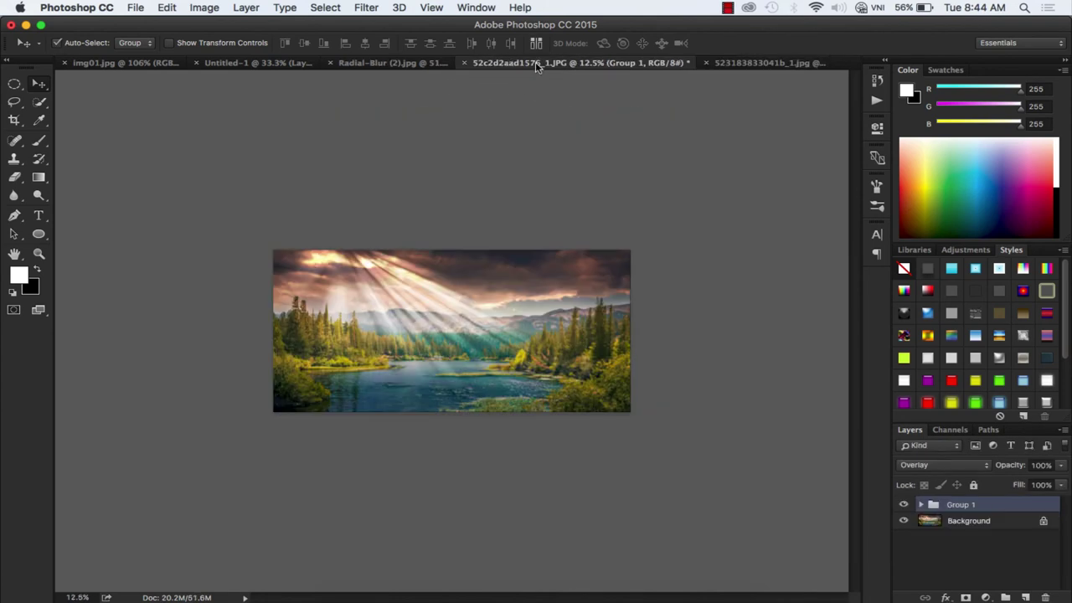
{"action": "left_click", "coordinate": [535, 63]}
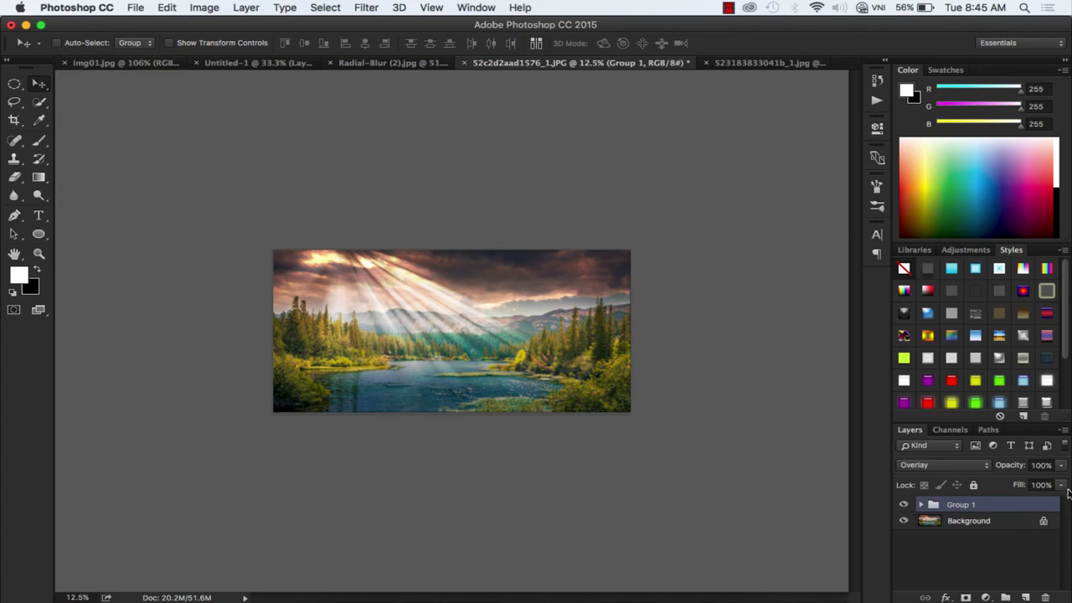
{"action": "left_click_drag", "start_coordinate": [445, 306], "coordinate": [748, 67]}
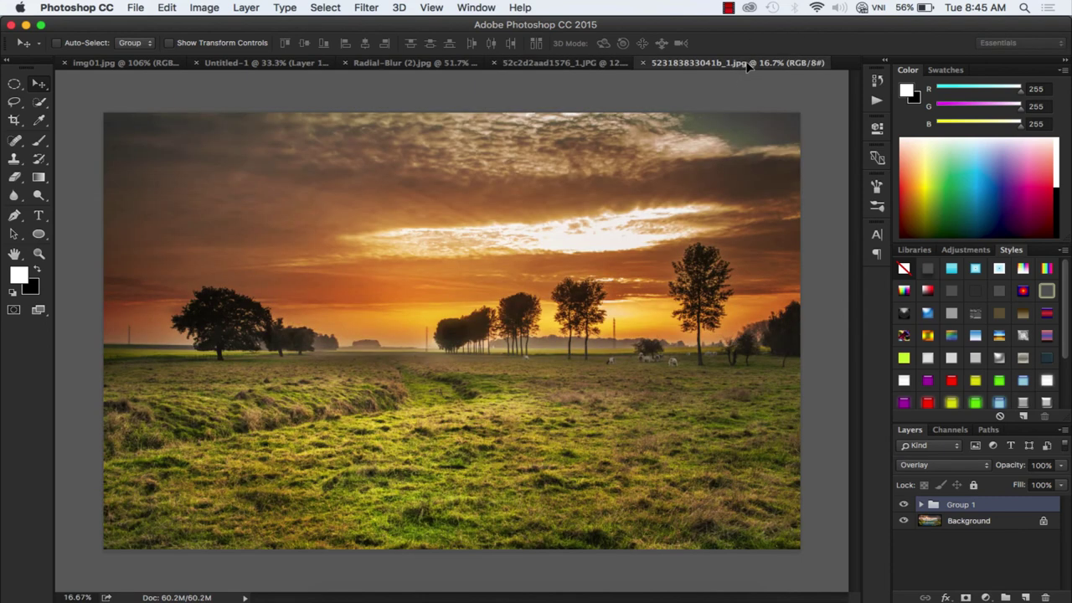
{"action": "mouse_move", "coordinate": [570, 238]}
{"action": "left_mouse_down"}
{"action": "mouse_move", "coordinate": [633, 270]}
{"action": "mouse_move", "coordinate": [603, 293]}
{"action": "left_mouse_up"}
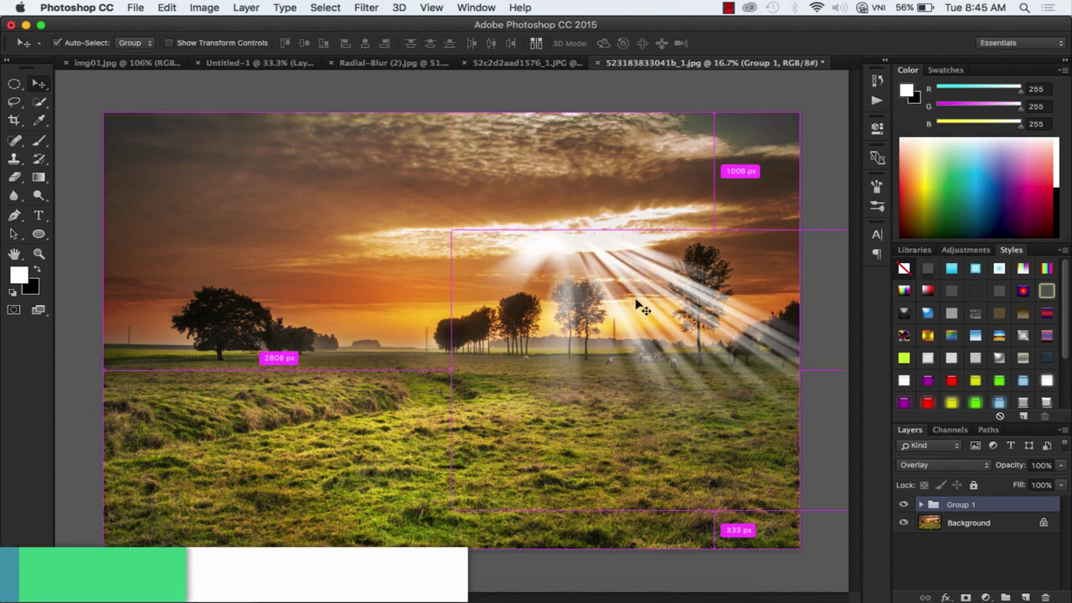
Flip the rays horizontally and place them under the bright cloud above the trees.
{"action": "key", "text": "ctrl+t"}
{"action": "right_click", "coordinate": [630, 301]}
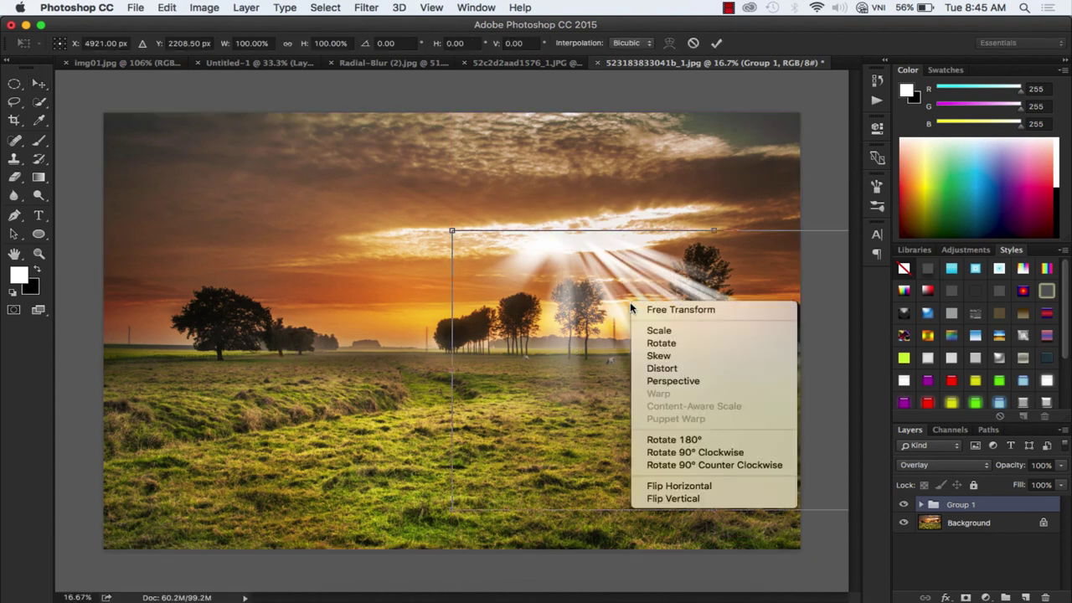
{"action": "left_click", "coordinate": [679, 488]}
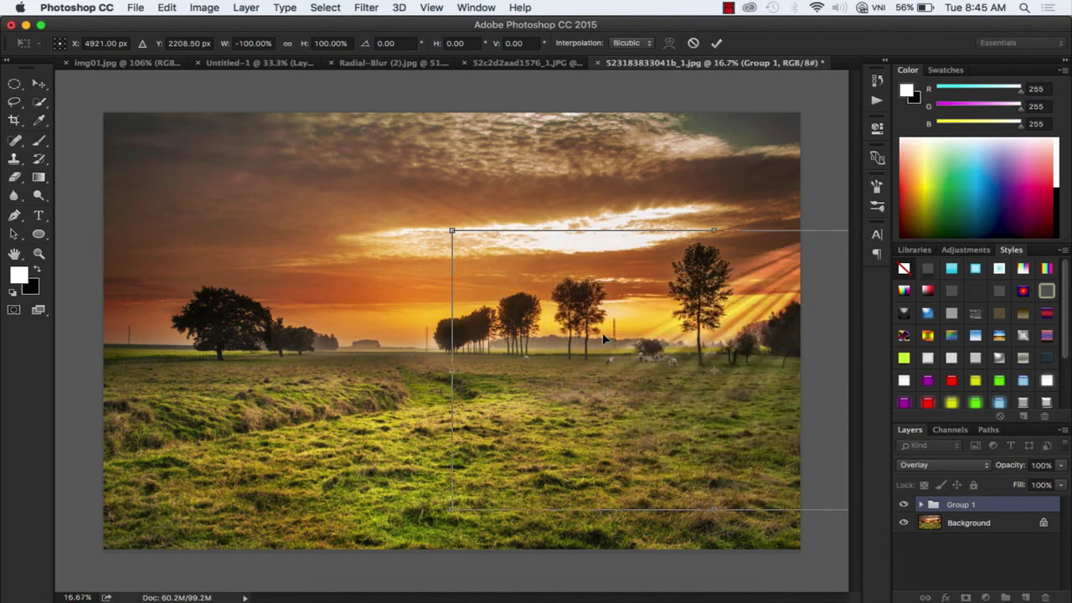
{"action": "mouse_move", "coordinate": [757, 331]}
{"action": "left_mouse_down"}
{"action": "mouse_move", "coordinate": [590, 286]}
{"action": "mouse_move", "coordinate": [528, 317]}
{"action": "left_mouse_up"}
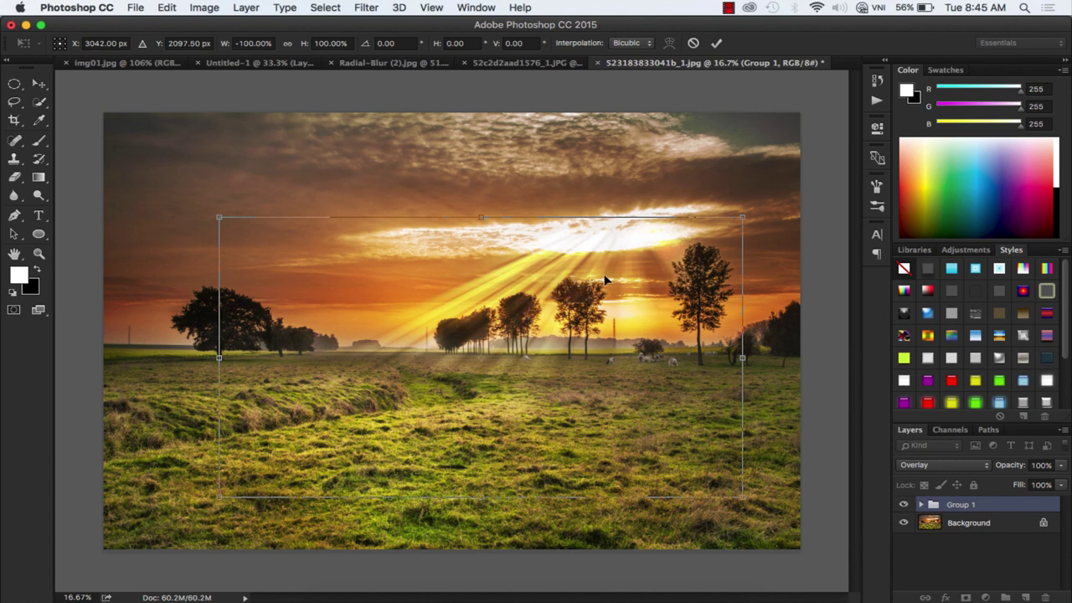
{"action": "left_click_drag", "start_coordinate": [607, 279], "coordinate": [615, 281]}
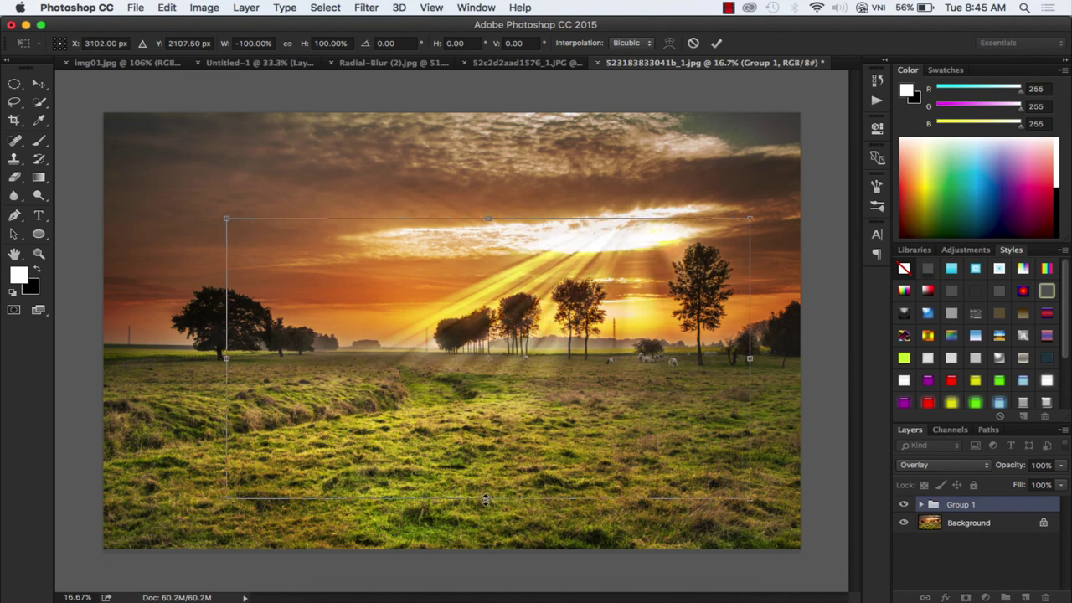
{"action": "key", "text": "Return"}
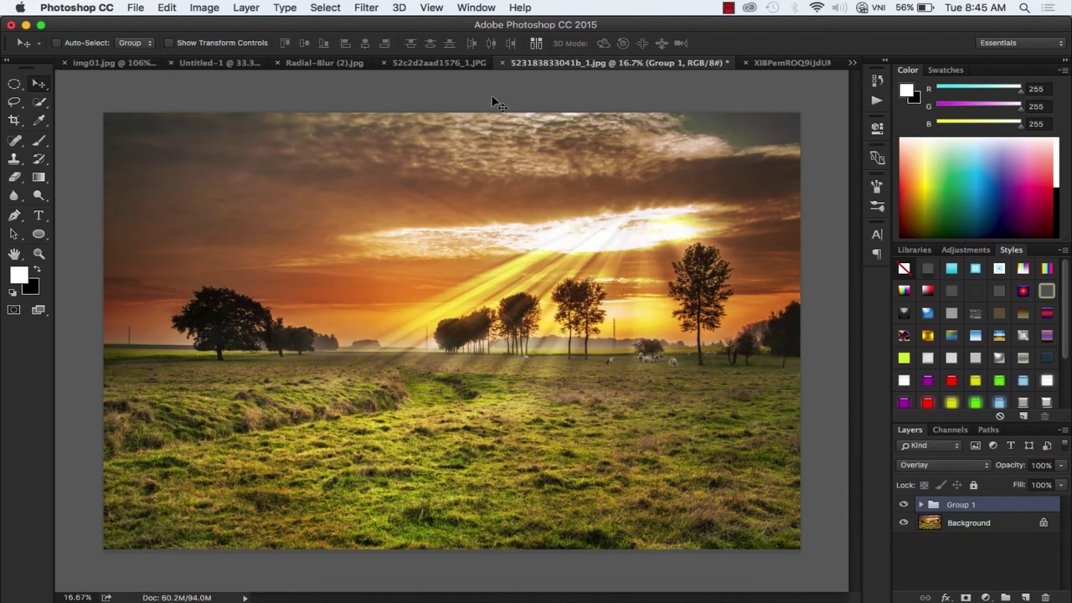
Drag Group 1 from the sunset photo into the forest photo, positioned in the canopy's bright gap.
{"action": "left_click", "coordinate": [496, 63]}
{"action": "left_click_drag", "start_coordinate": [580, 201], "coordinate": [761, 88]}
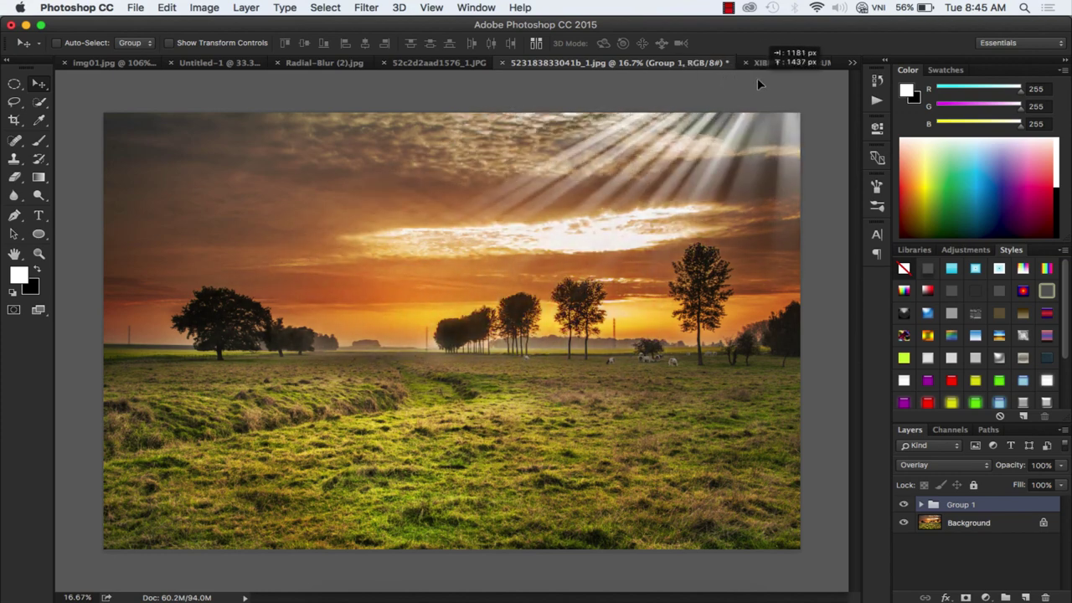
{"action": "left_click", "coordinate": [774, 65]}
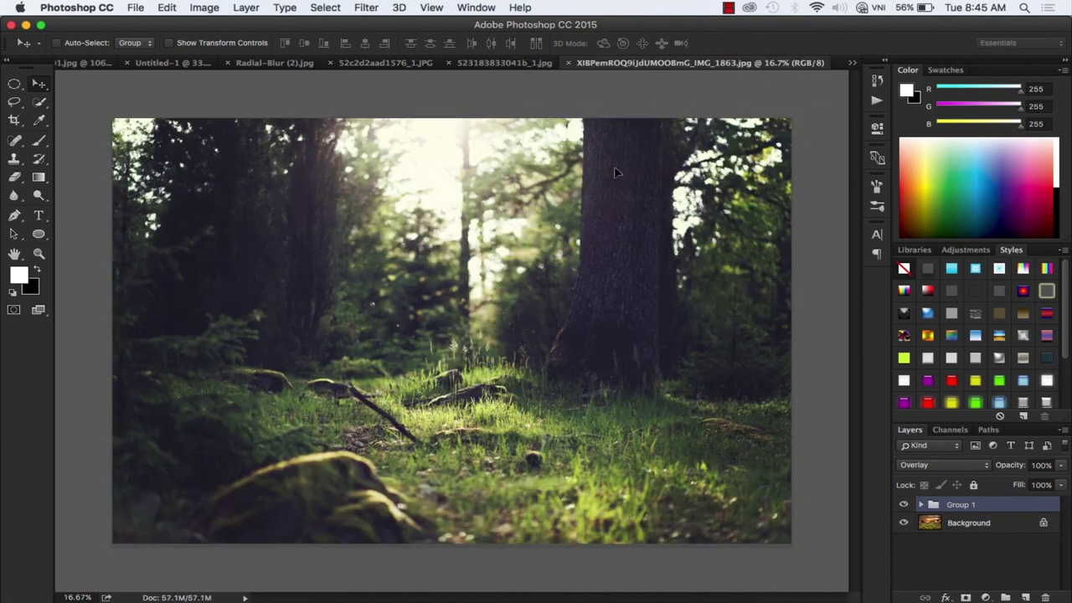
{"action": "mouse_move", "coordinate": [505, 234]}
{"action": "left_mouse_down"}
{"action": "mouse_move", "coordinate": [553, 223]}
{"action": "mouse_move", "coordinate": [579, 256]}
{"action": "left_mouse_up"}
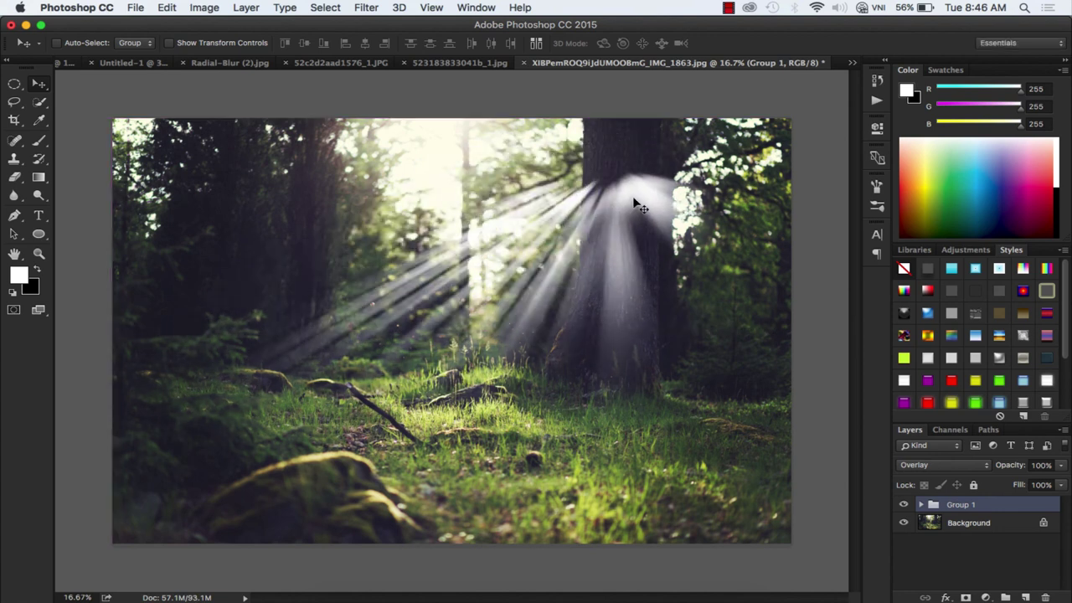
{"action": "left_click_drag", "start_coordinate": [629, 267], "coordinate": [536, 222]}
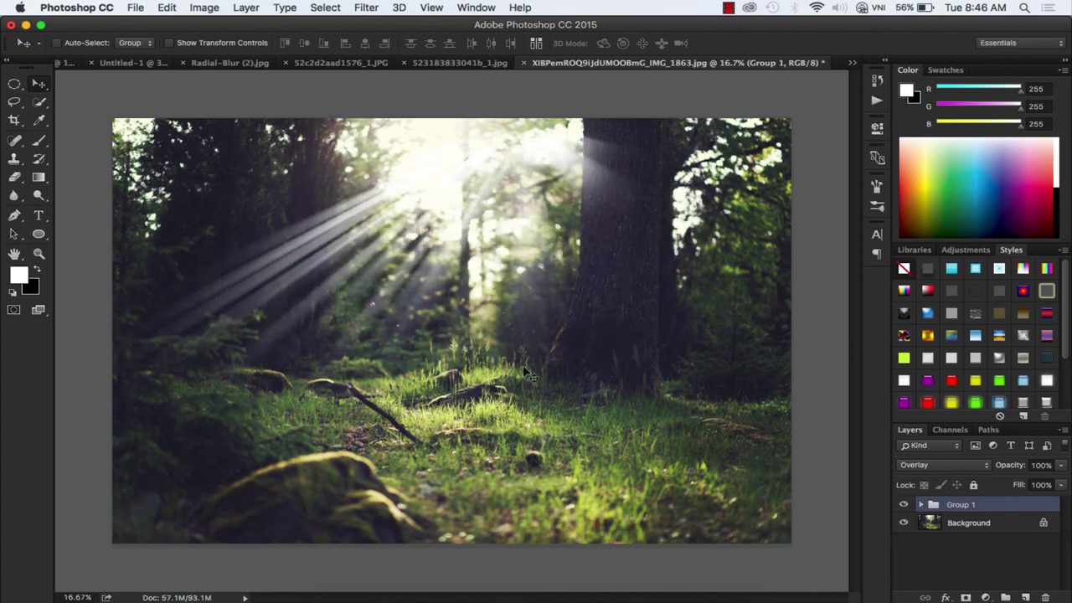
{"action": "key", "text": "ctrl+minus"}
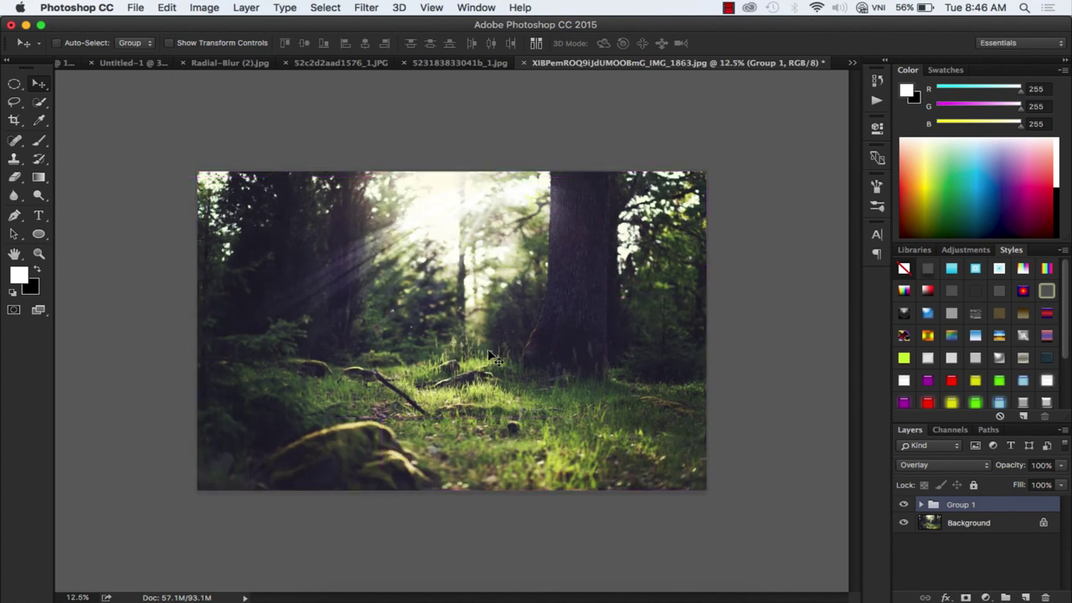
Free-transform the forest ray group to about 130% height and 109% width, nudged slightly down.
{"action": "key", "text": "ctrl+t"}
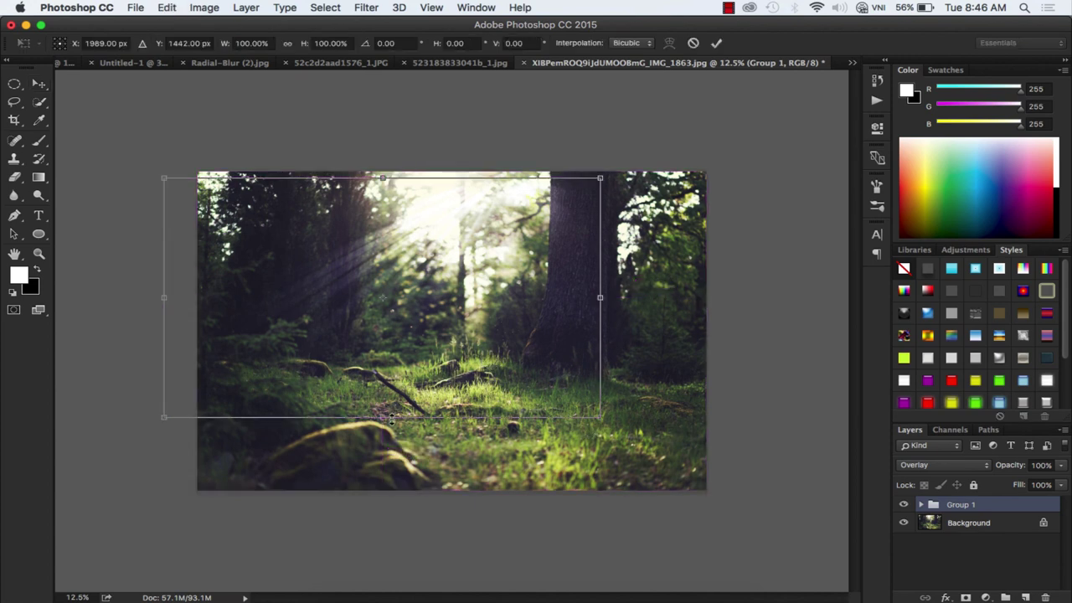
{"action": "left_click_drag", "start_coordinate": [385, 416], "coordinate": [385, 490]}
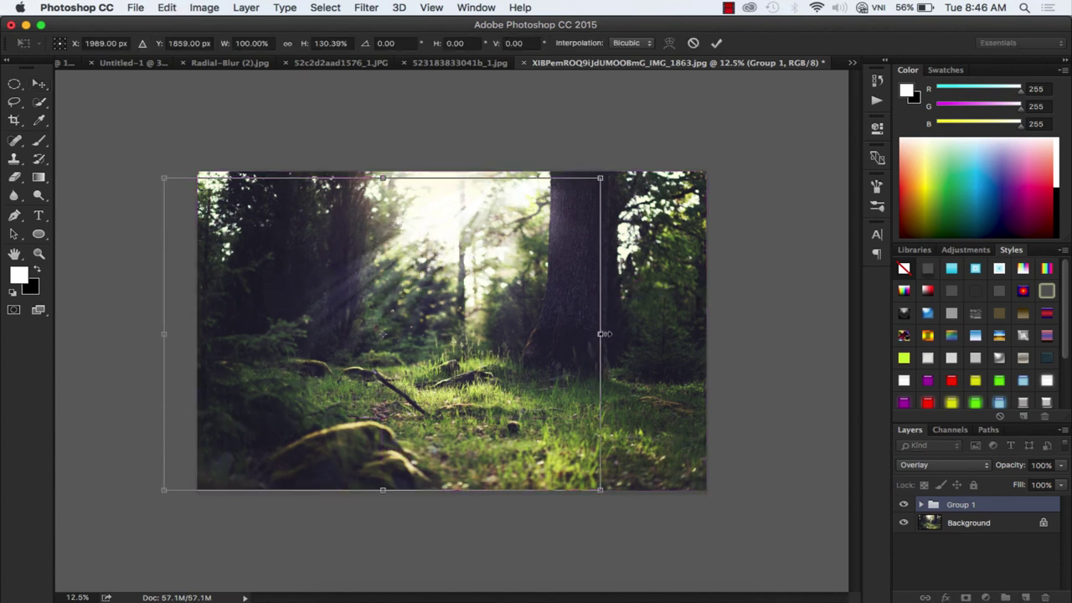
{"action": "left_click_drag", "start_coordinate": [608, 343], "coordinate": [648, 342]}
{"action": "mouse_move", "coordinate": [518, 290]}
{"action": "left_mouse_down"}
{"action": "mouse_move", "coordinate": [514, 317]}
{"action": "mouse_move", "coordinate": [498, 298]}
{"action": "left_mouse_up"}
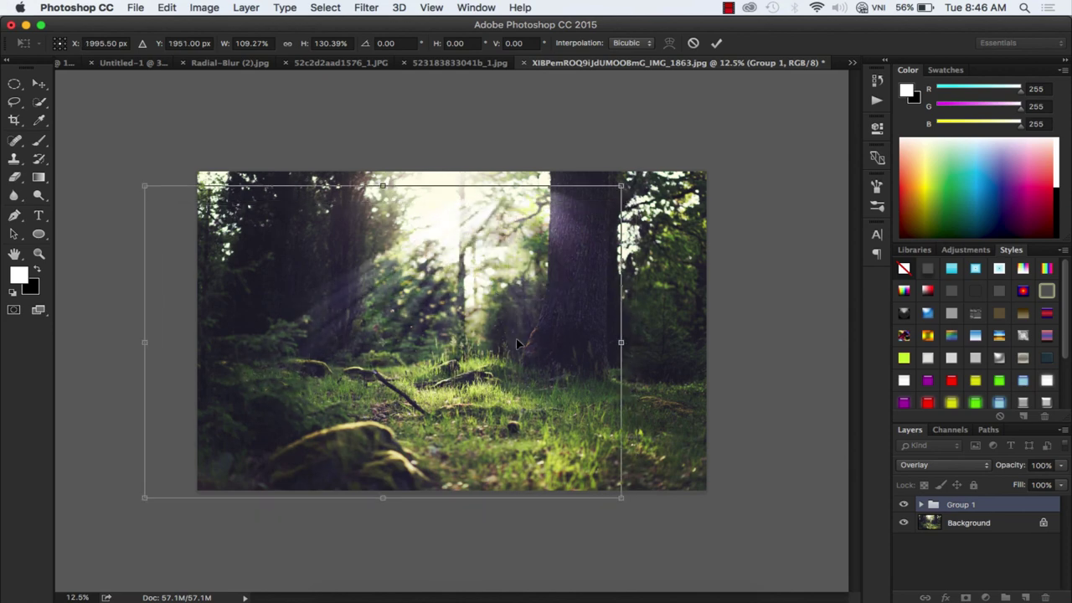